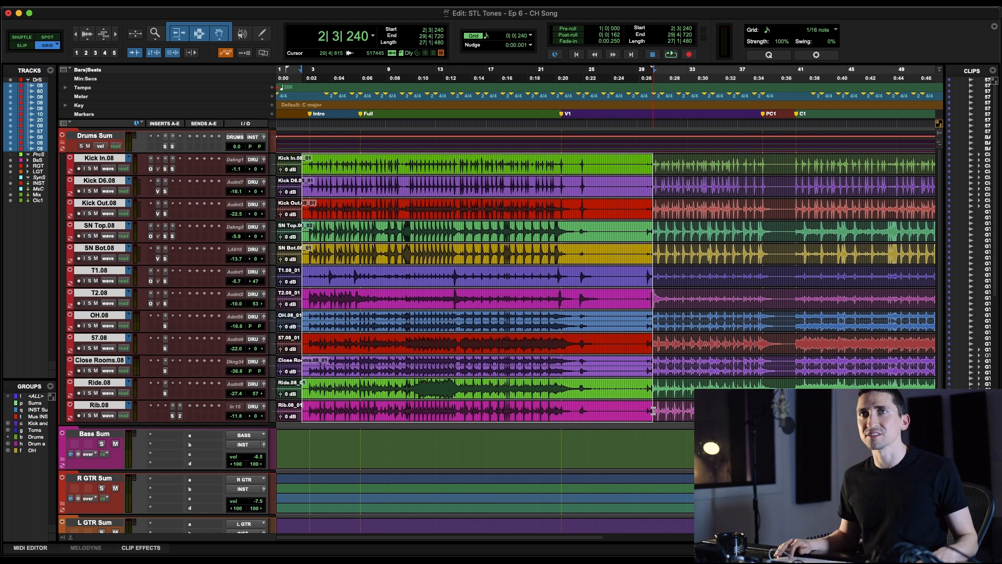
Switch to the mixer and open the first ControlHub insert on the Drums Sum channel
{"action": "key", "text": "t"}
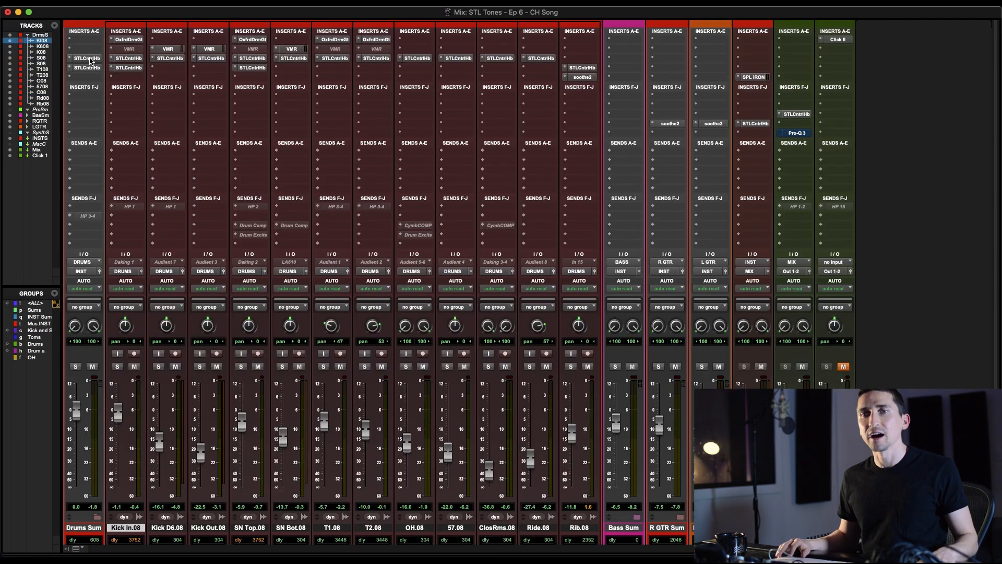
{"action": "left_click", "coordinate": [90, 60]}
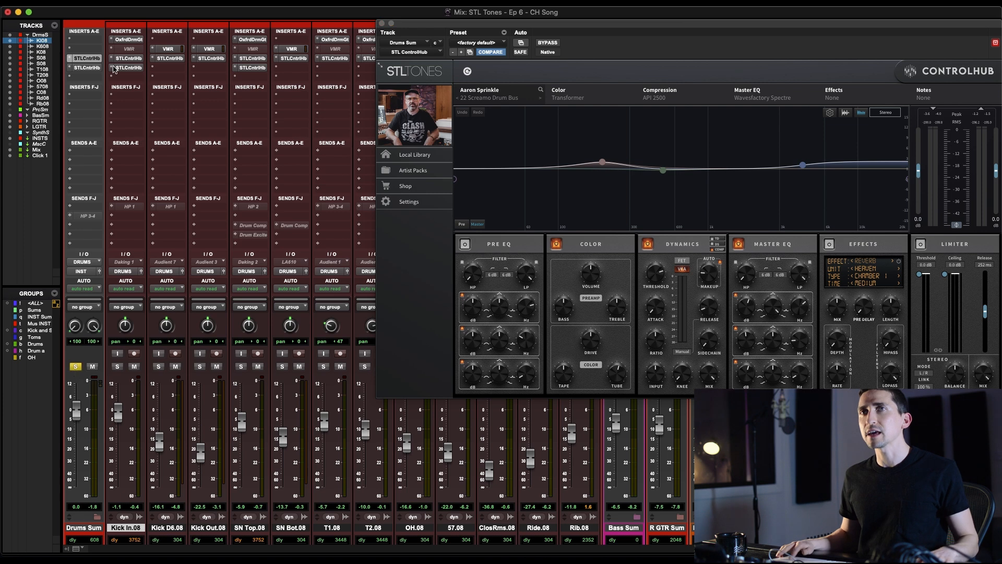
{"action": "left_click_drag", "start_coordinate": [460, 27], "coordinate": [280, 44]}
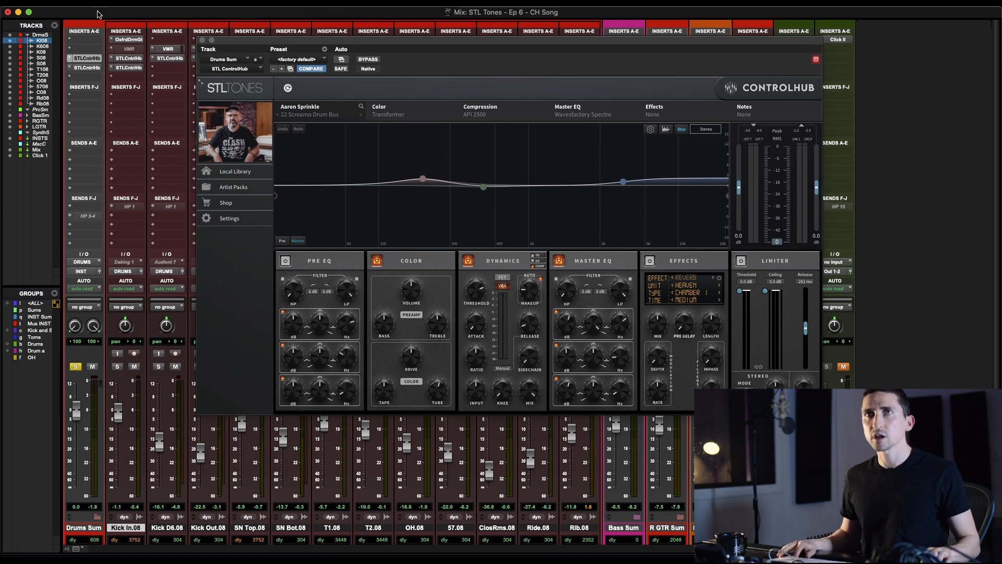
Bypass both ControlHub inserts on Drums Sum, and reactivate the one with the 22 Screamo Drum Bus preset during playback
{"action": "left_click", "coordinate": [90, 63], "text": "super"}
{"action": "left_click_drag", "start_coordinate": [251, 54], "coordinate": [244, 25]}
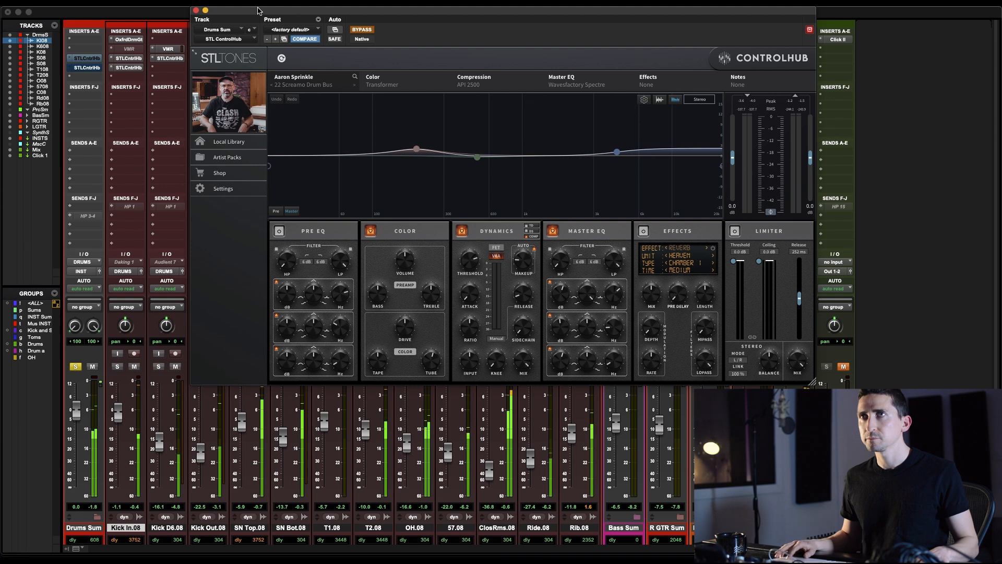
{"action": "left_click_drag", "start_coordinate": [258, 12], "coordinate": [204, 127]}
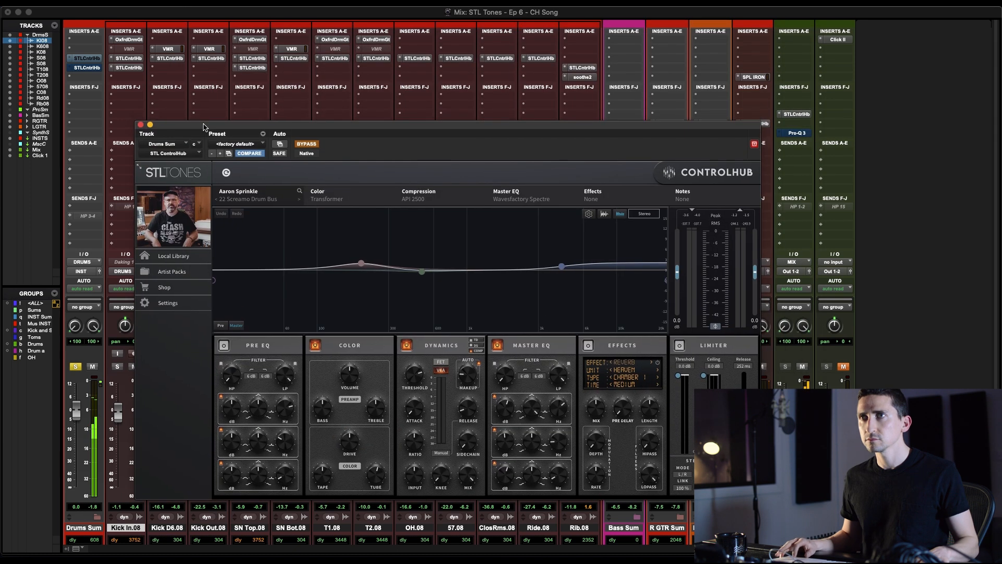
{"action": "left_click", "coordinate": [306, 145]}
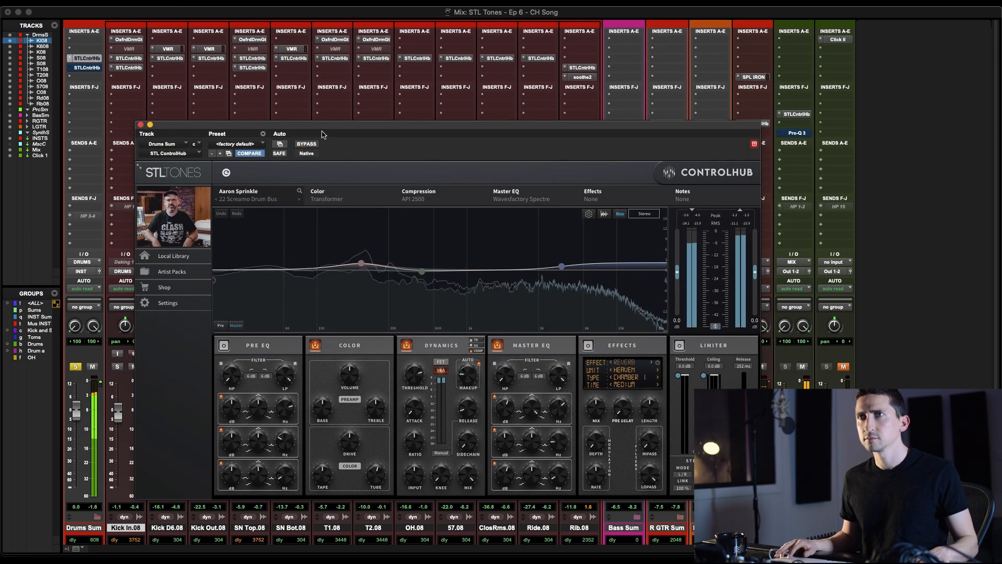
{"action": "left_click_drag", "start_coordinate": [325, 125], "coordinate": [316, 113]}
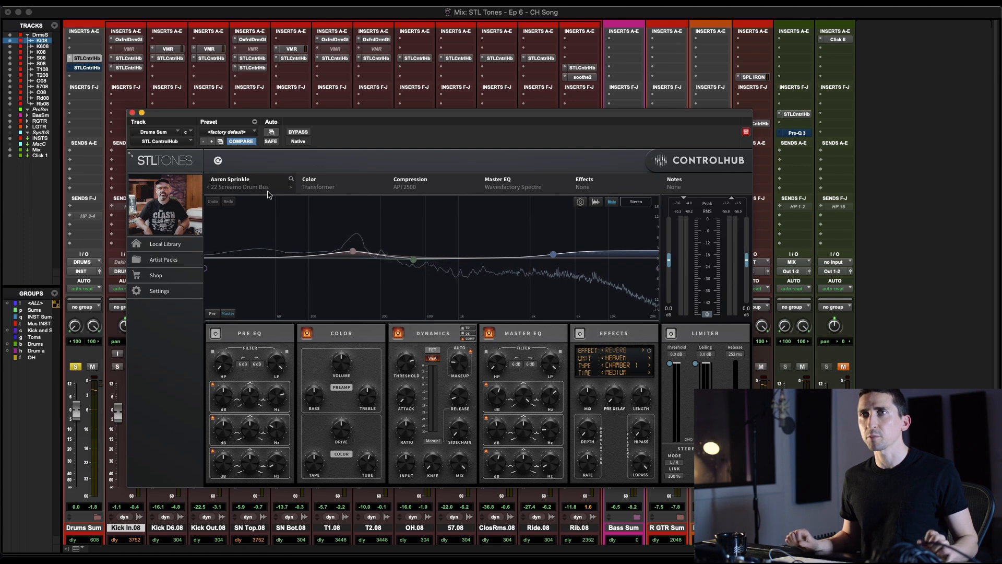
Open the second ControlHub insert on Drums Sum and reactivate its 38 Drum Para Fatso preset
{"action": "left_click", "coordinate": [84, 68]}
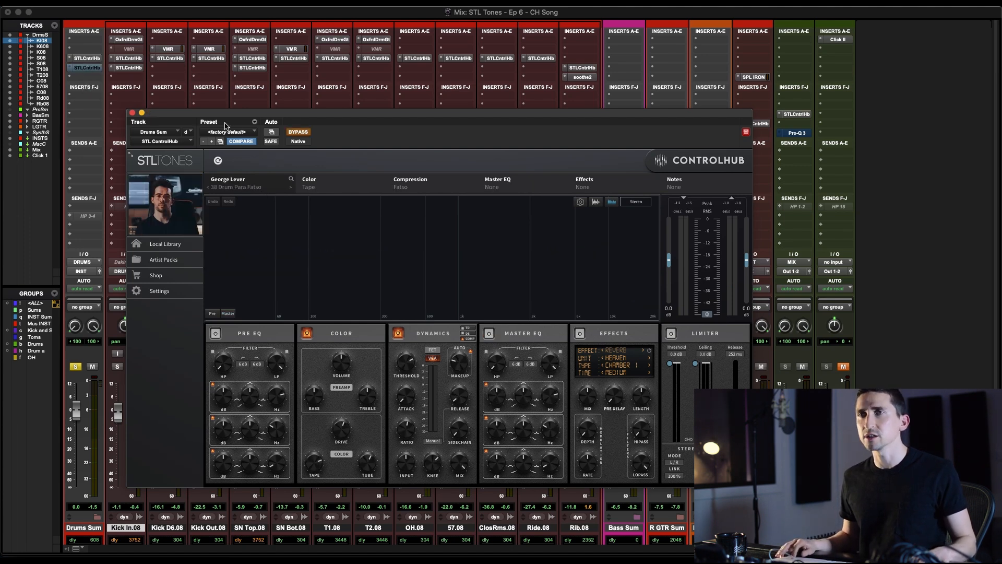
{"action": "left_click_drag", "start_coordinate": [303, 115], "coordinate": [335, 91]}
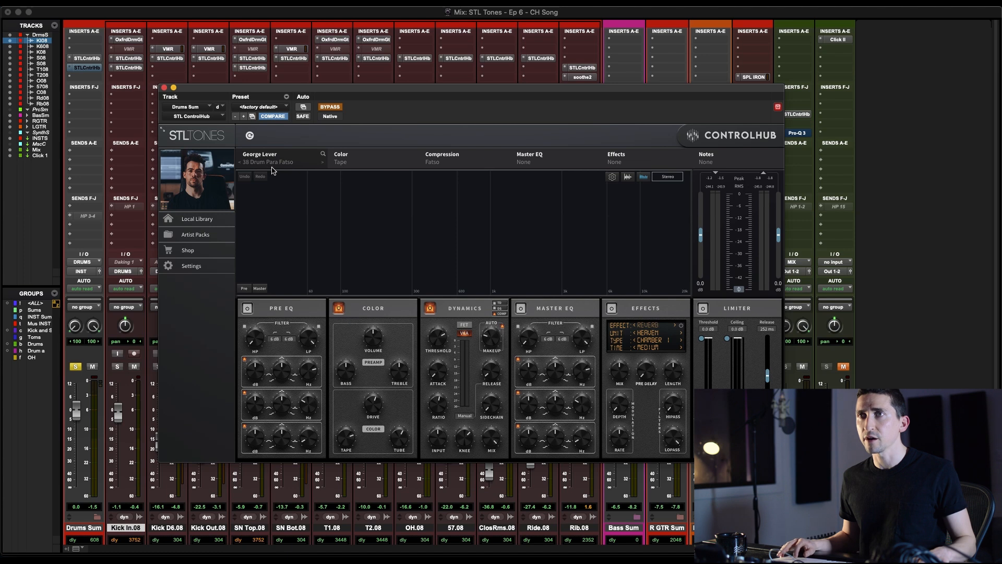
{"action": "left_click", "coordinate": [330, 107]}
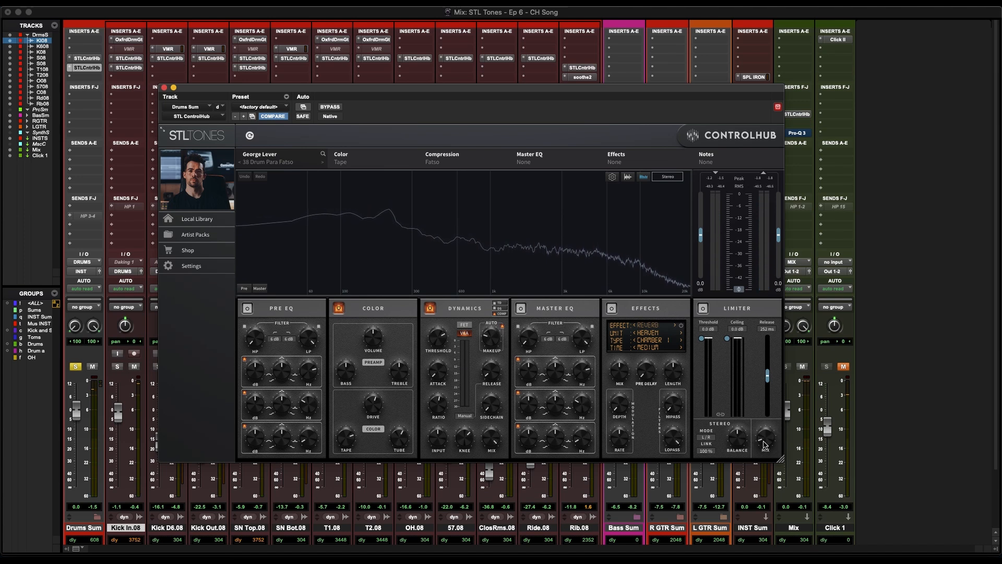
Set the second Drums Sum ControlHub's Mix to 23% during playback and close the plugin
{"action": "key", "text": "space"}
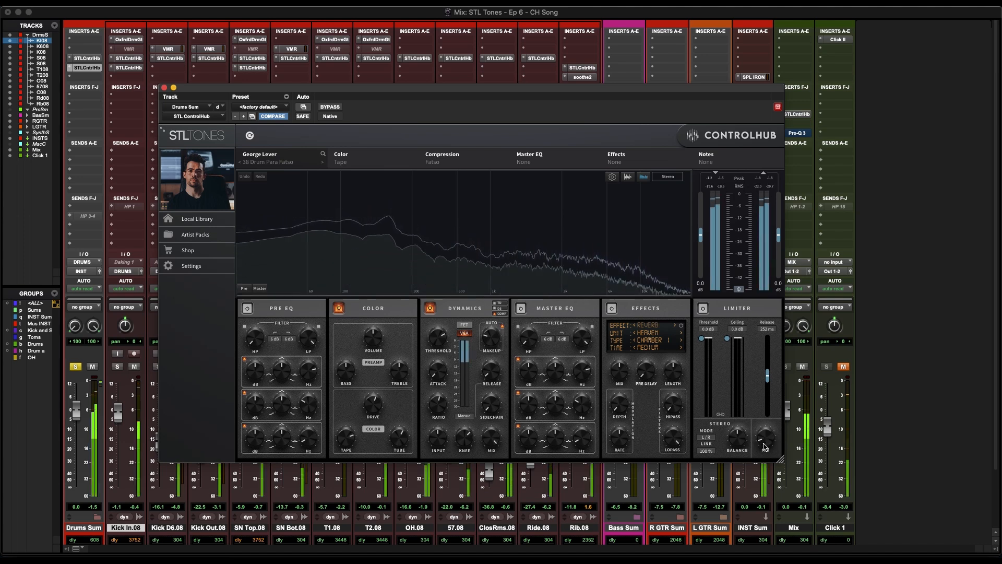
{"action": "left_click_drag", "start_coordinate": [765, 328], "coordinate": [768, 431]}
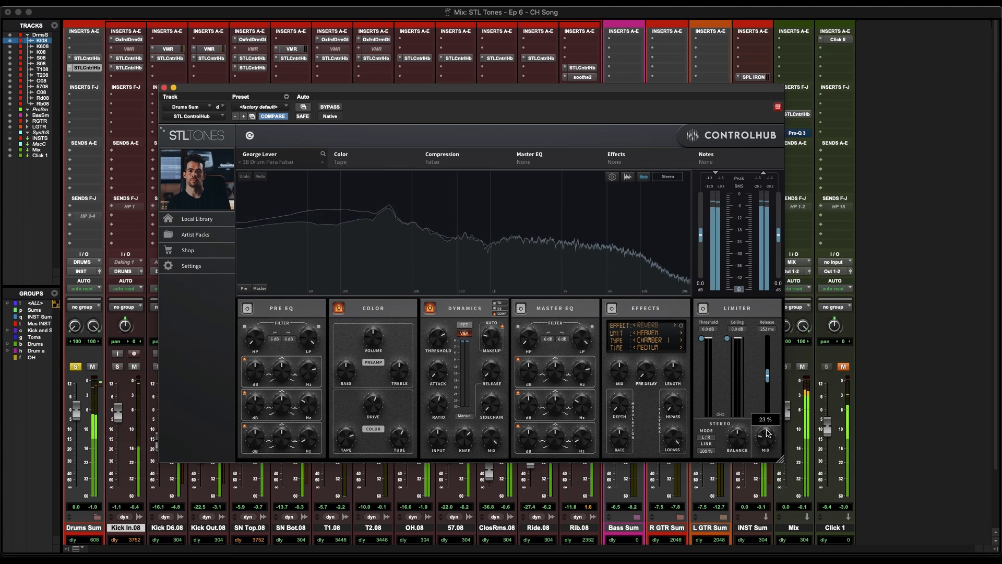
{"action": "left_click", "coordinate": [164, 87]}
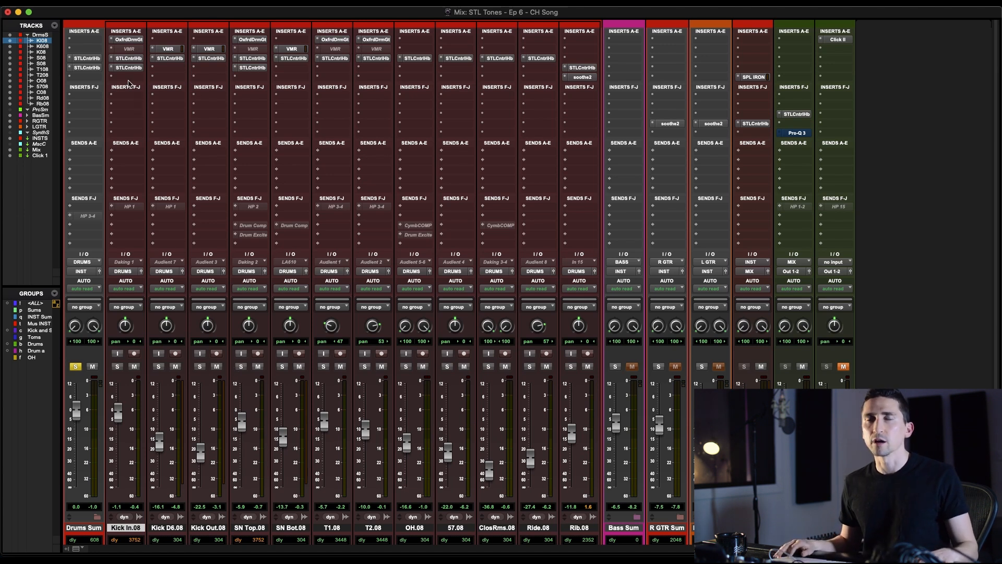
Zoom in on the intro of the drum clips in the edit window and solo the Kick In track
{"action": "key", "text": "super+equal"}
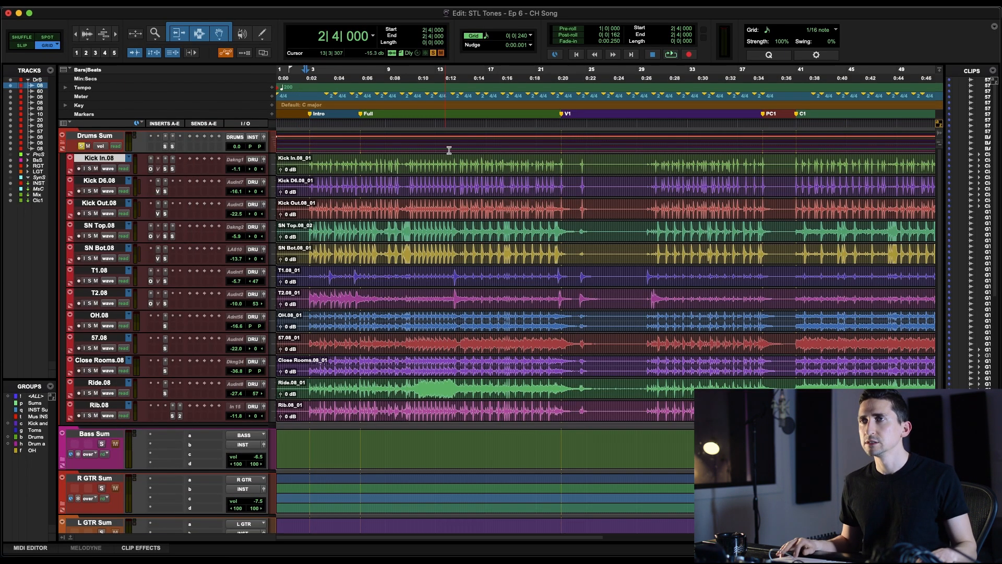
{"action": "key", "text": "alt+super+bracketleft"}
{"action": "key", "text": "super+bracketright"}
{"action": "key", "text": "super+bracketright"}
{"action": "key", "text": "super+bracketright"}
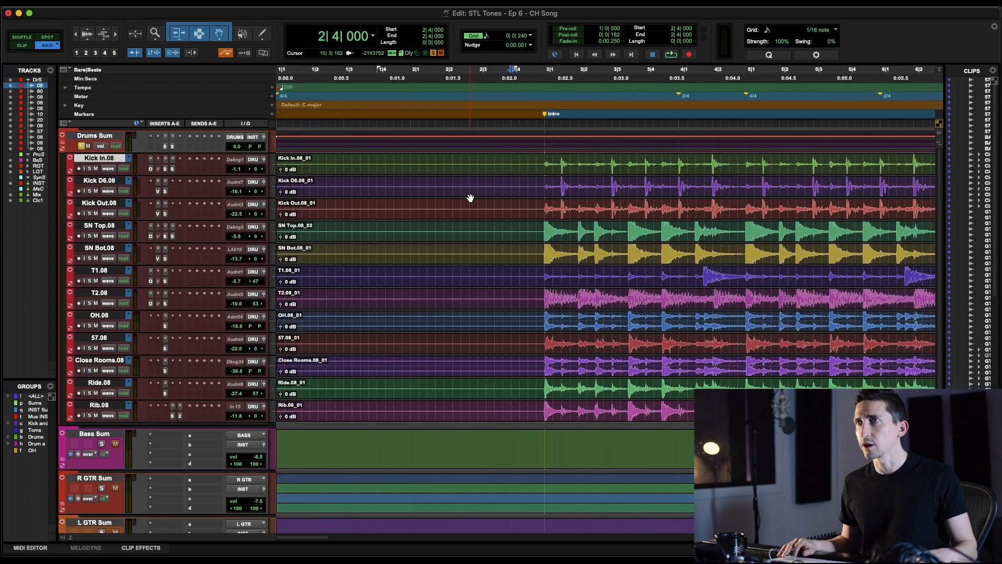
{"action": "key", "text": "super+equal"}
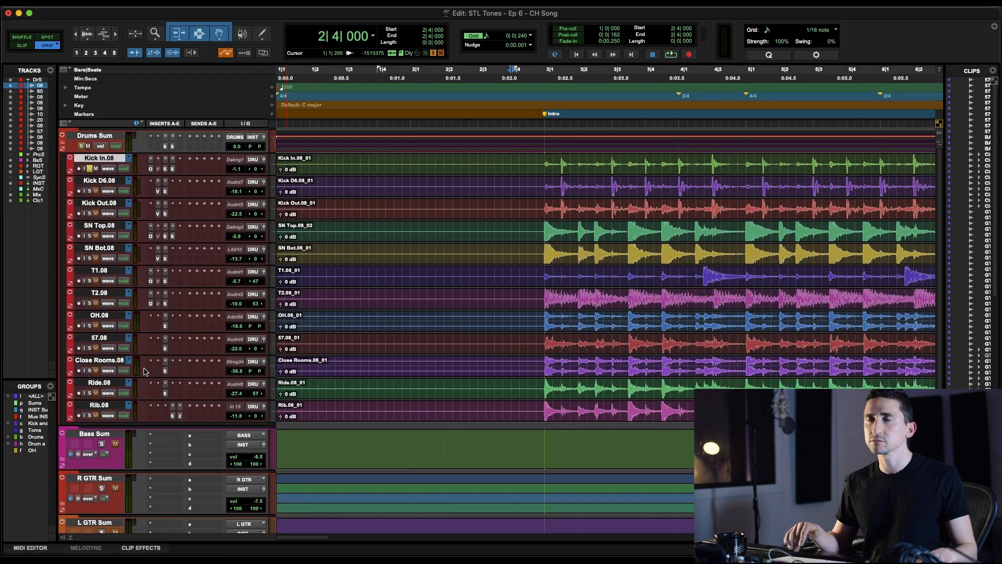
{"action": "scroll", "coordinate": [144, 372], "scroll_direction": "right", "scroll_amount": 5}
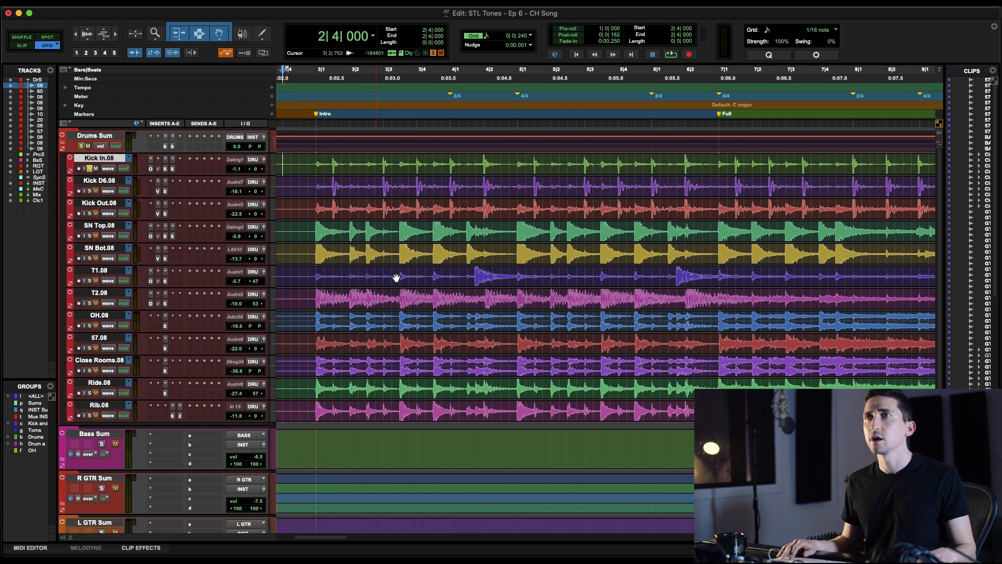
{"action": "scroll", "coordinate": [396, 278], "scroll_direction": "left", "scroll_amount": 1}
{"action": "key", "text": "r"}
{"action": "key", "text": "r"}
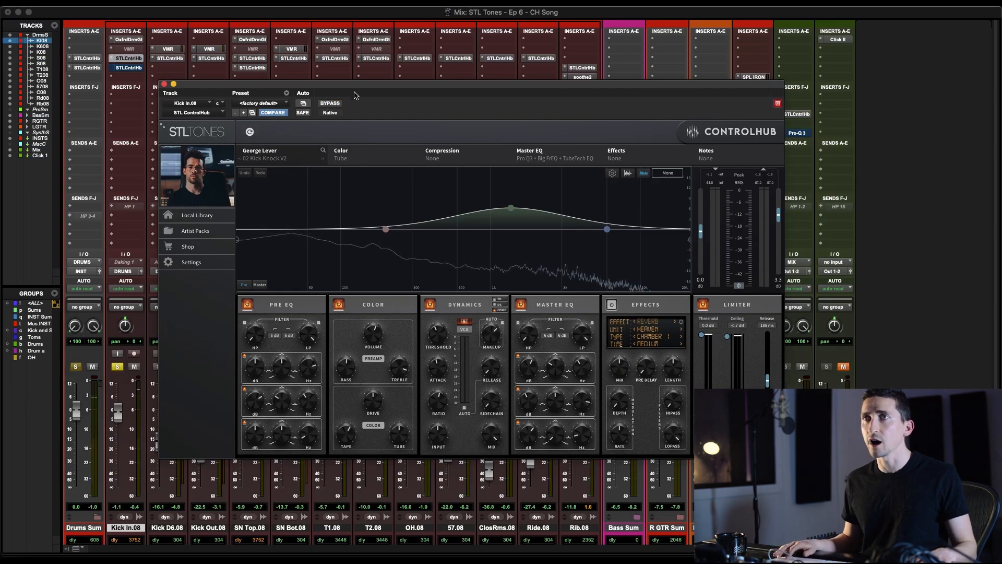
Compare Kick In with its 02 Kick Knock V2 ControlHub preset bypassed and active
{"action": "left_click", "coordinate": [329, 104]}
{"action": "left_click", "coordinate": [331, 103]}
{"action": "left_click_drag", "start_coordinate": [238, 86], "coordinate": [280, 56]}
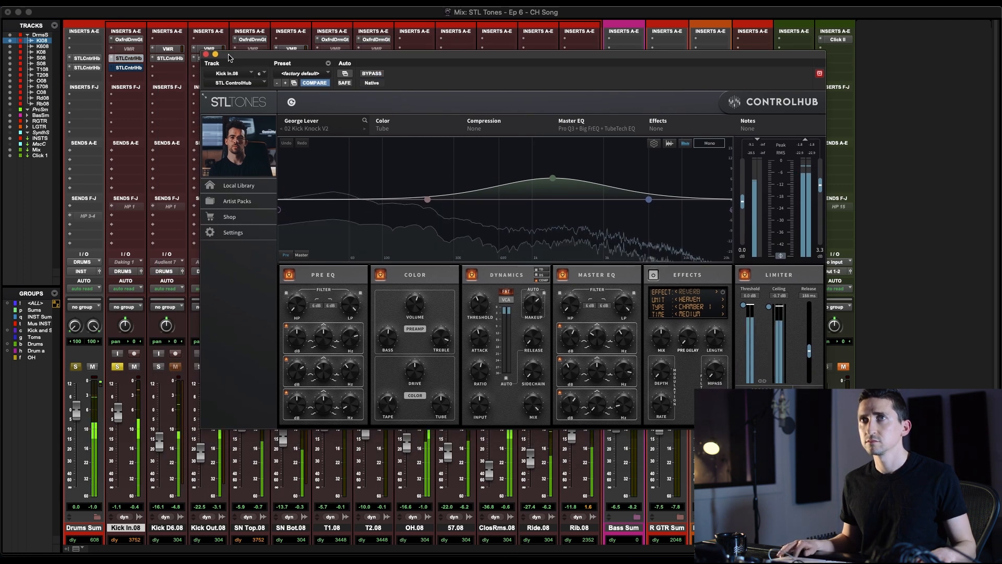
Reactivate the second ControlHub insert on Kick In, preset 46 Drum Bus Compression, and play the track
{"action": "left_click", "coordinate": [129, 68]}
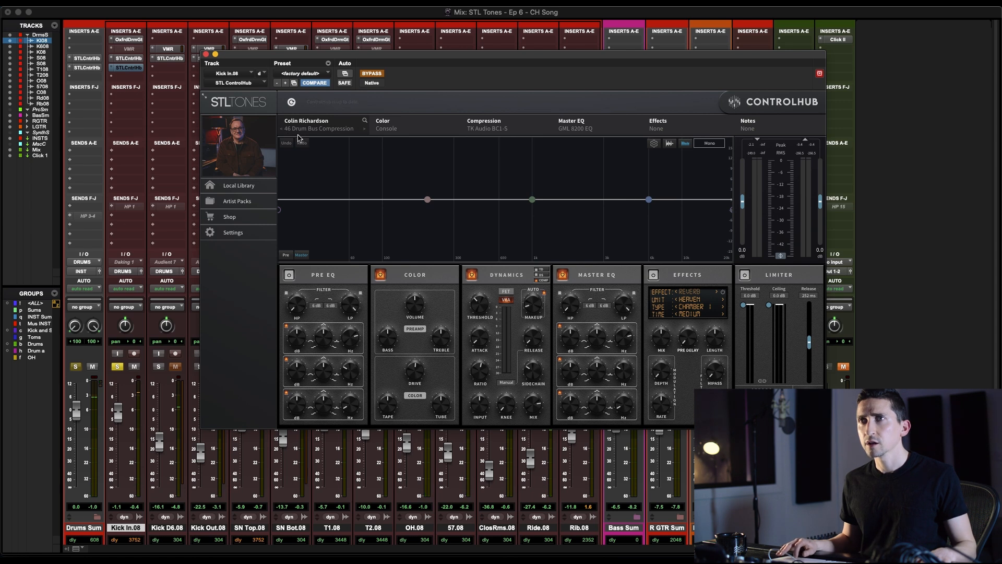
{"action": "left_click", "coordinate": [374, 75]}
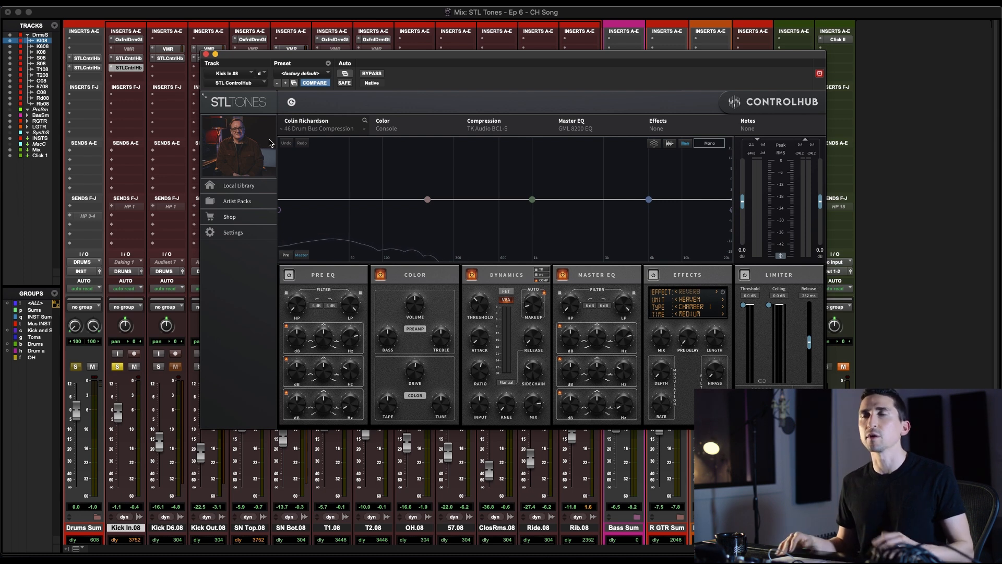
{"action": "key", "text": "space"}
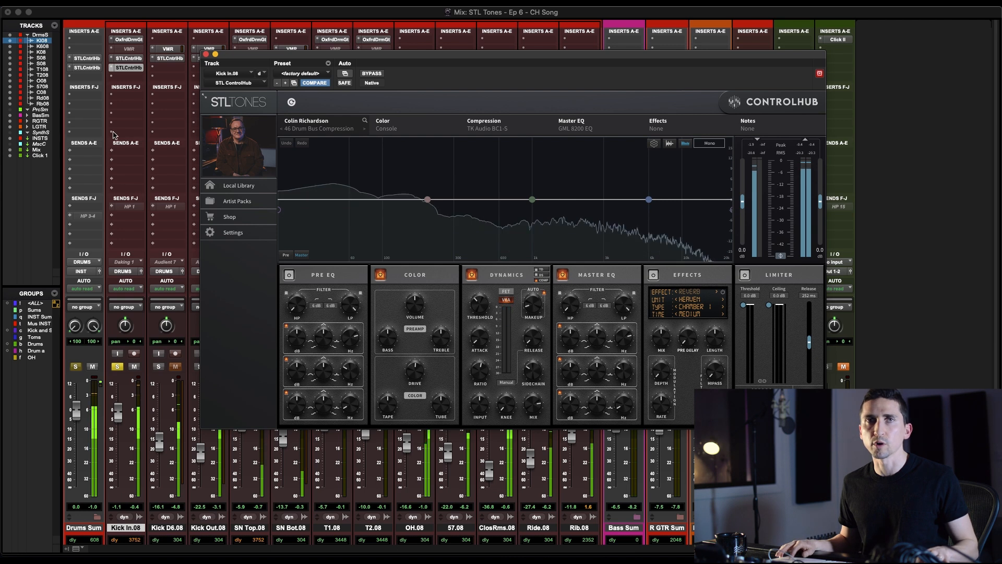
Compare Kick In with both ControlHub inserts bypassed and active, and close the plugin window
{"action": "left_click", "coordinate": [129, 59], "text": "super"}
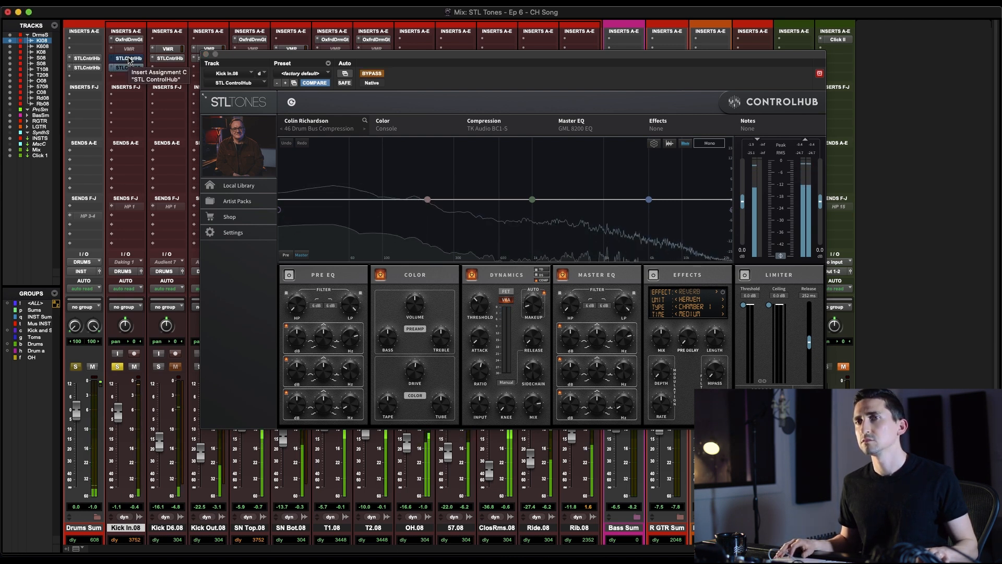
{"action": "left_click", "coordinate": [129, 59], "text": "super"}
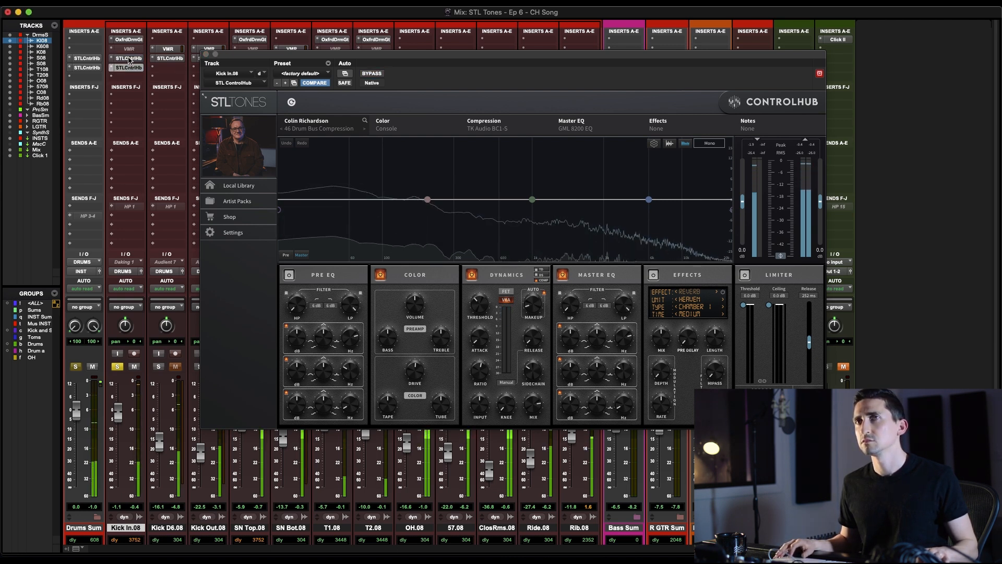
{"action": "left_click", "coordinate": [206, 54]}
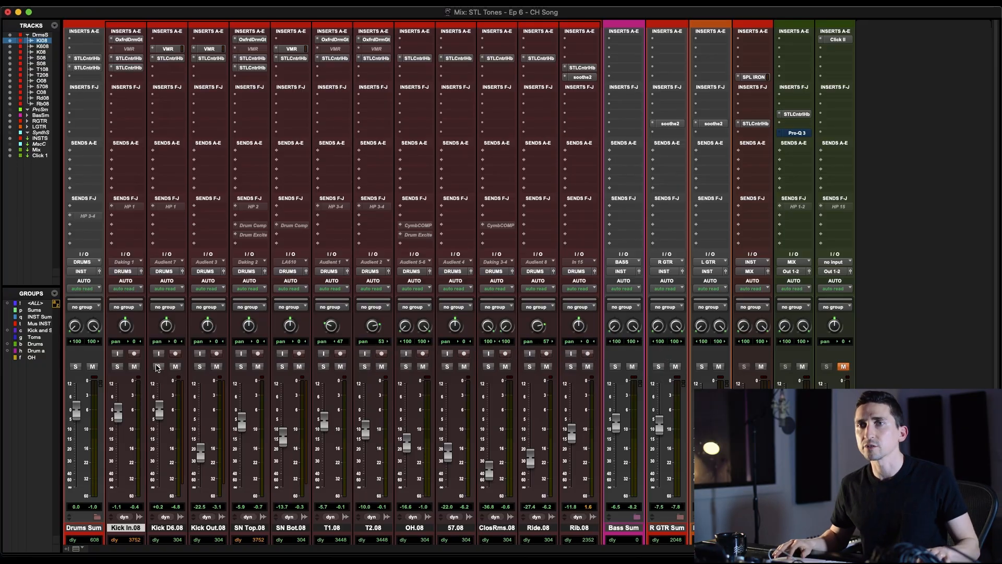
Solo the Kick D6 track and play it with its VMR and ControlHub inserts bypassed
{"action": "left_click", "coordinate": [158, 366]}
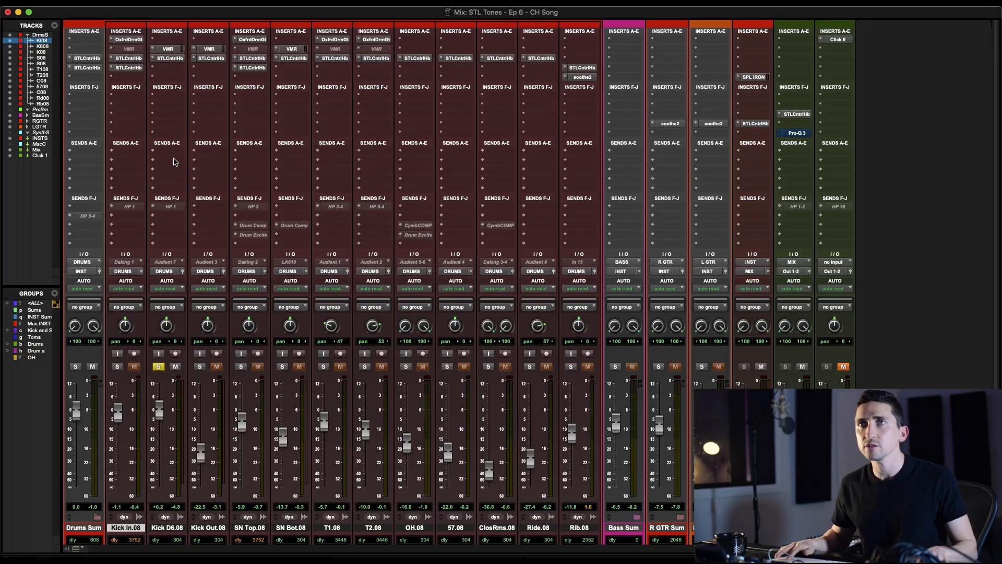
{"action": "left_click", "coordinate": [167, 49], "text": "super"}
{"action": "left_click", "coordinate": [168, 58], "text": "super"}
{"action": "key", "text": "space"}
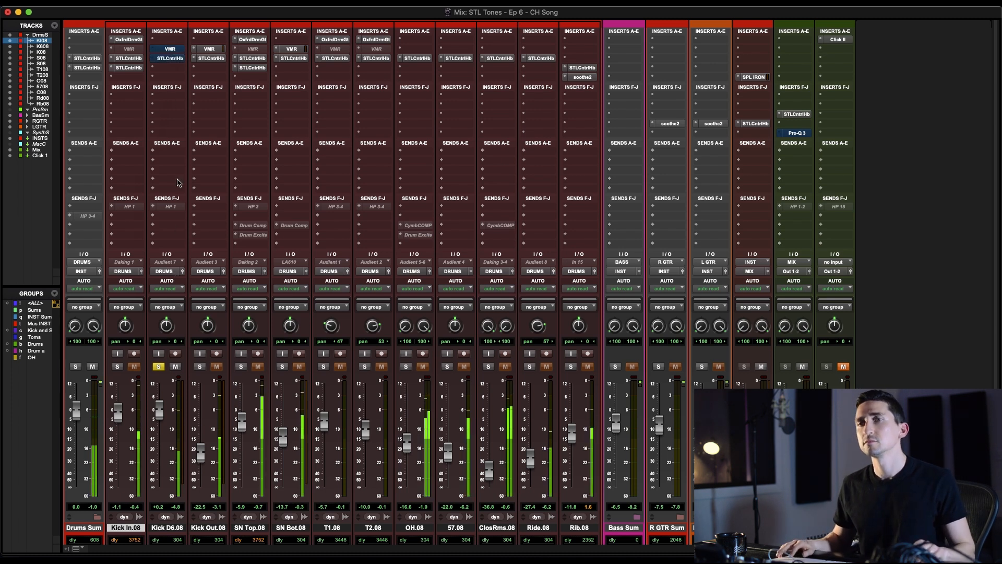
Reactivate the VMR insert on Kick D6 and open its ControlHub insert with the 07 Kick Tight preset active
{"action": "left_click", "coordinate": [171, 49]}
{"action": "left_click", "coordinate": [172, 50]}
{"action": "left_click", "coordinate": [169, 58]}
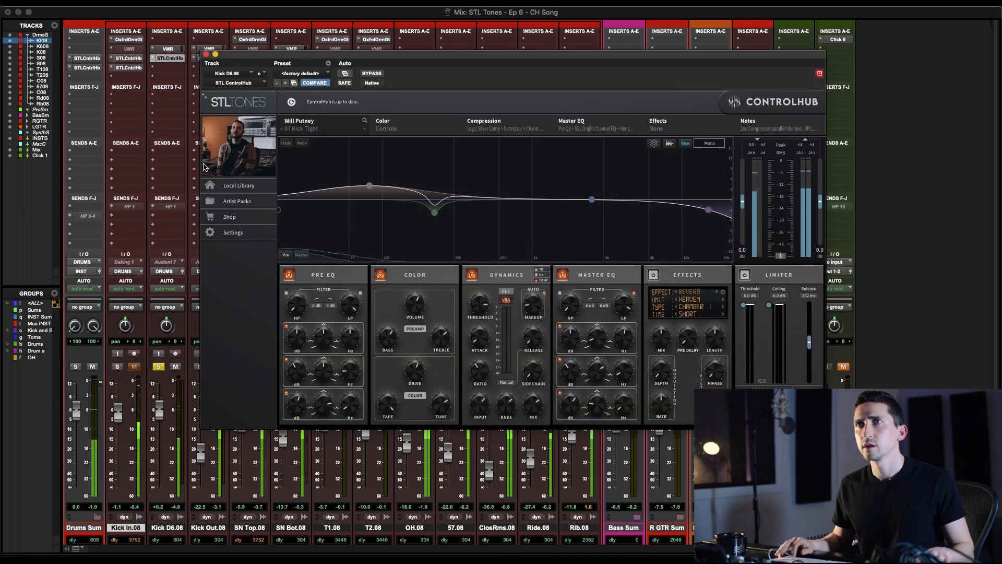
{"action": "left_click_drag", "start_coordinate": [344, 56], "coordinate": [336, 25]}
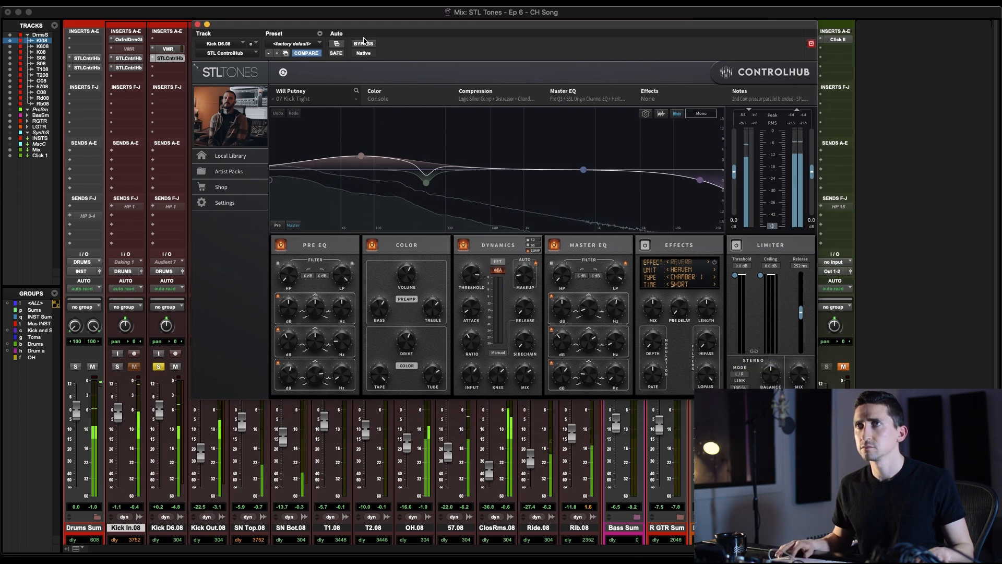
Compare Kick D6 with the 07 Kick Tight preset bypassed and active, and close the plugin
{"action": "left_click", "coordinate": [363, 44]}
{"action": "left_click", "coordinate": [364, 45]}
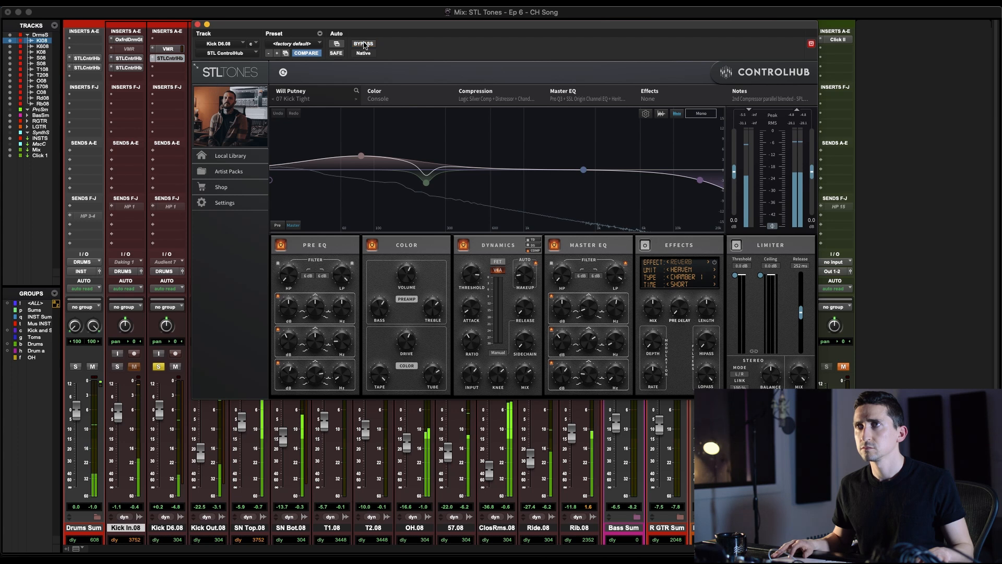
{"action": "left_click", "coordinate": [198, 24]}
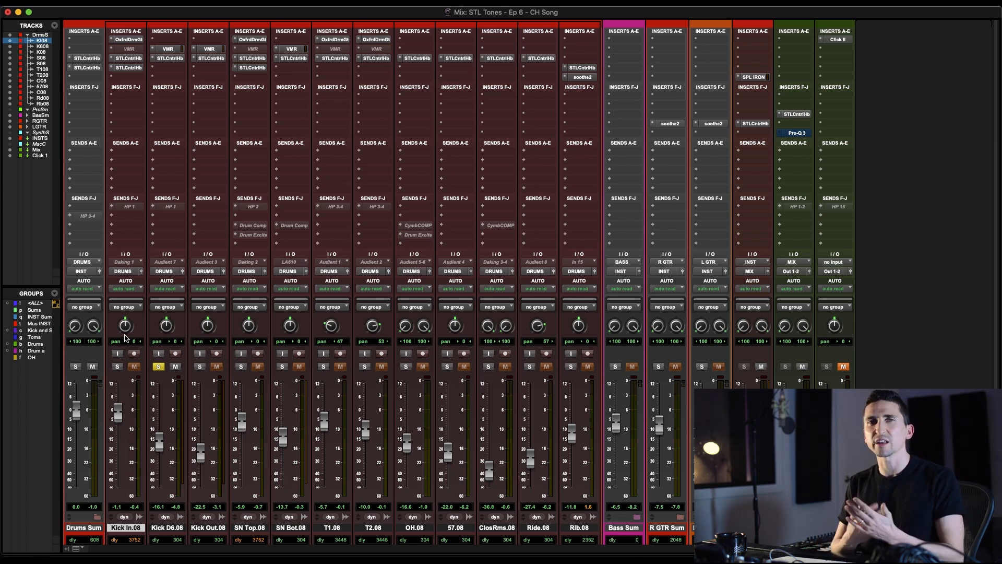
Solo Kick In together with Kick D6 during playback and check the Kick D6 ControlHub settings
{"action": "key", "text": "space"}
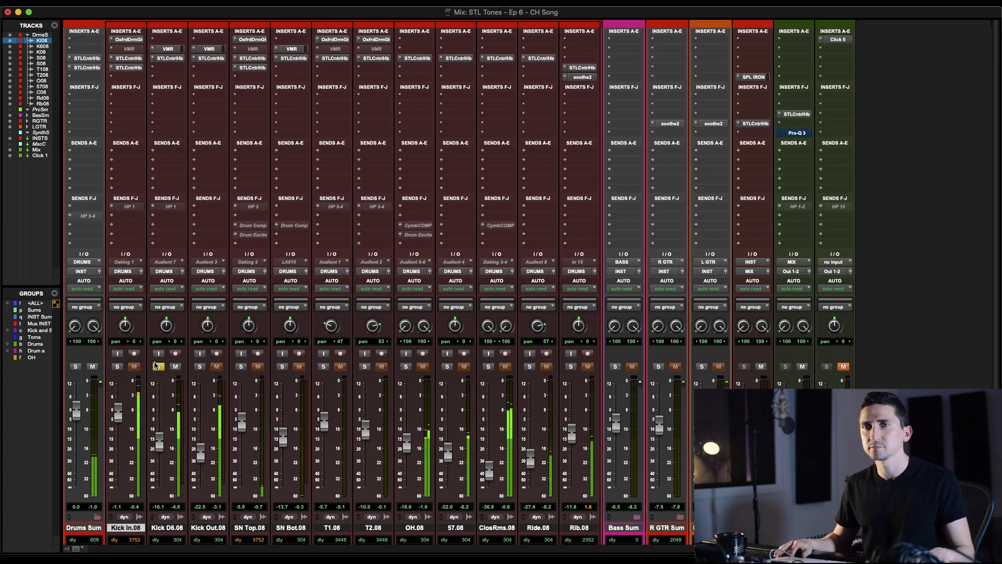
{"action": "left_click", "coordinate": [118, 366]}
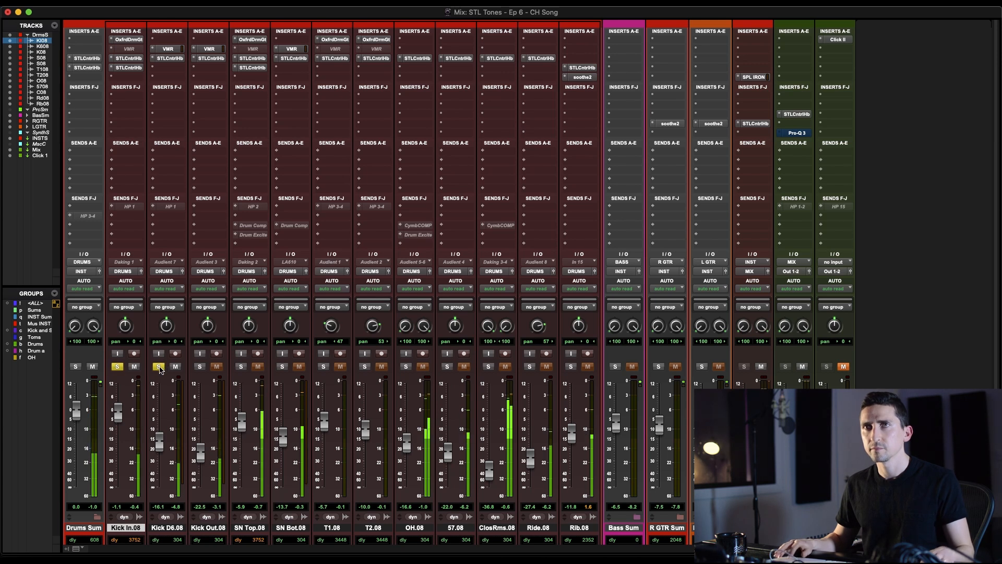
{"action": "left_click", "coordinate": [168, 58]}
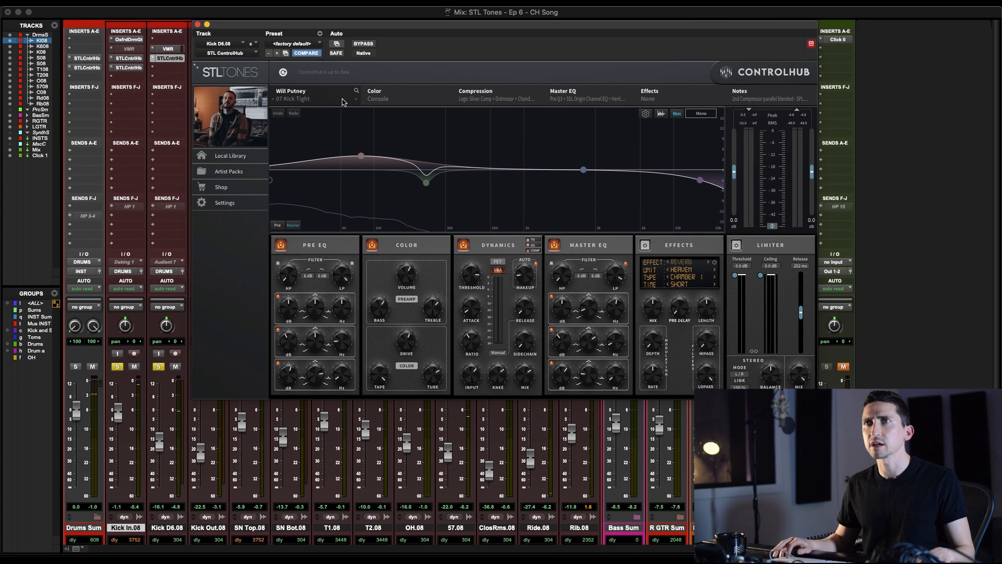
{"action": "left_click", "coordinate": [197, 25]}
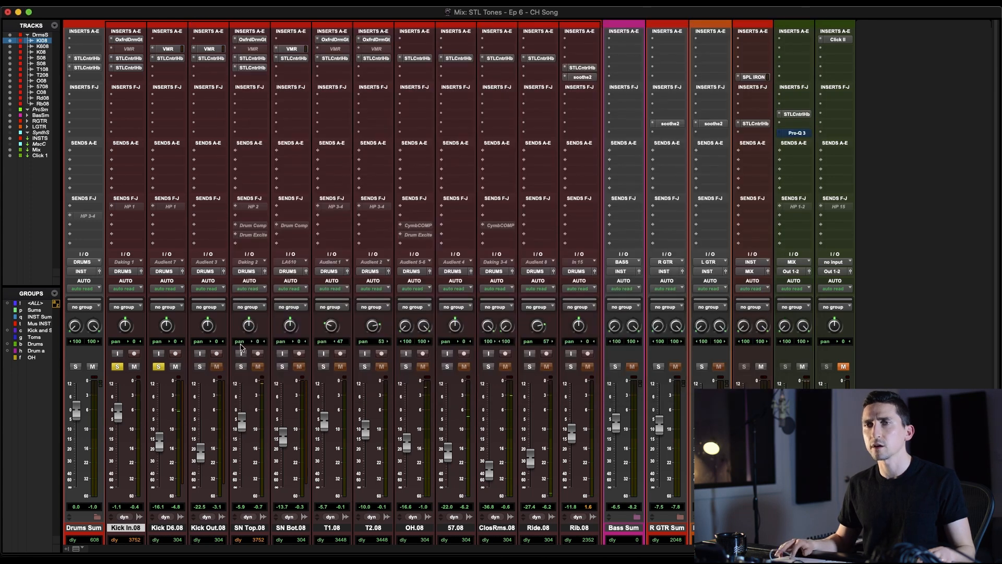
Solo Kick Out with its ControlHub insert bypassed and open that plugin
{"action": "left_click", "coordinate": [200, 366]}
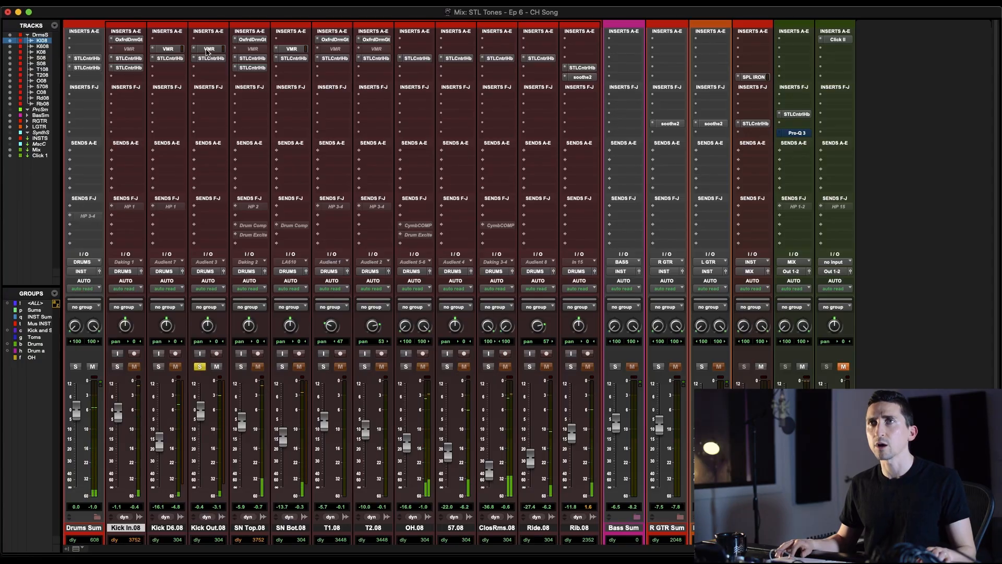
{"action": "left_click", "coordinate": [208, 49], "text": "super"}
{"action": "left_click", "coordinate": [210, 58], "text": "super"}
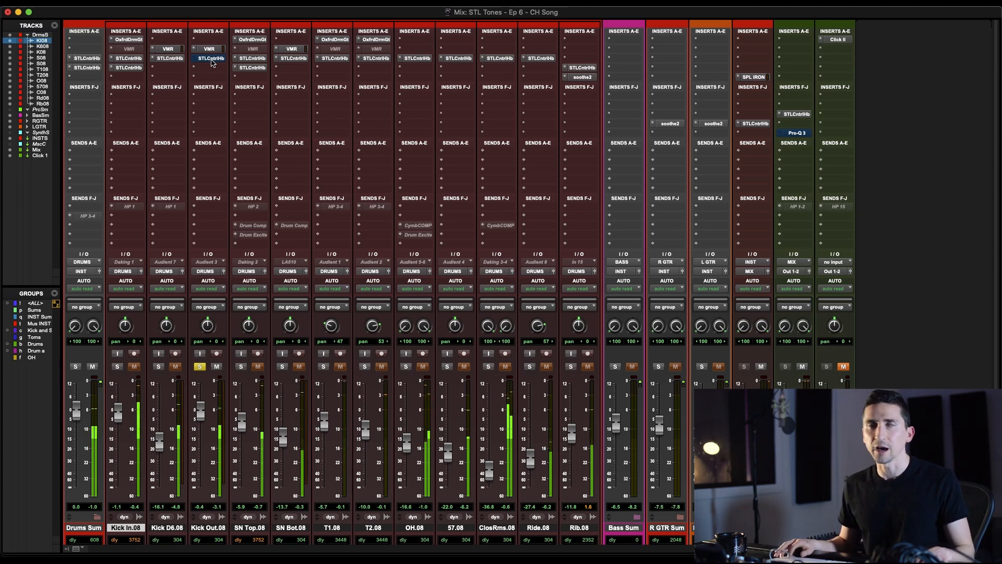
{"action": "left_click", "coordinate": [211, 58]}
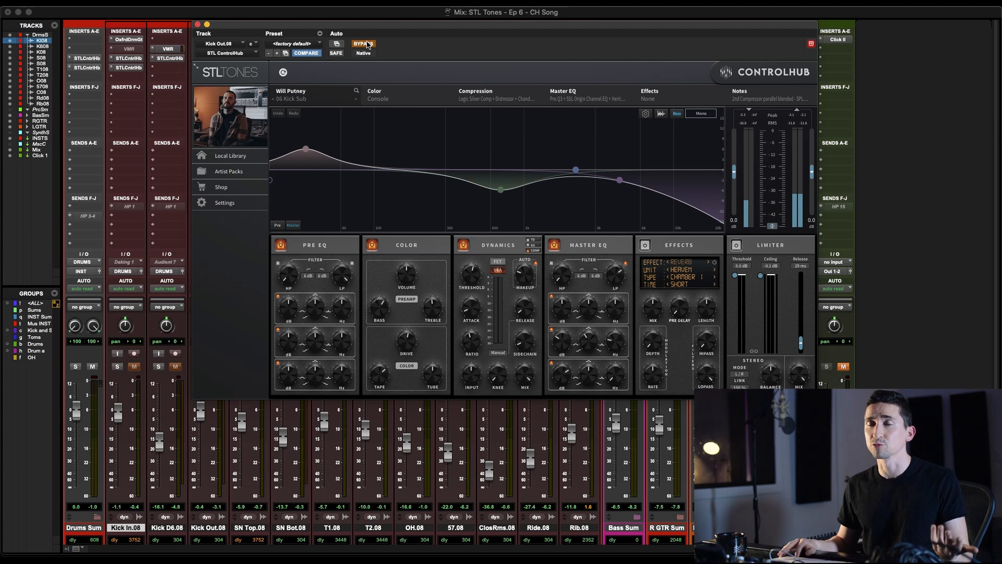
Play Kick Out, take the 06 Kick Sub preset out of bypass to hear it, and close the plugin
{"action": "key", "text": "space"}
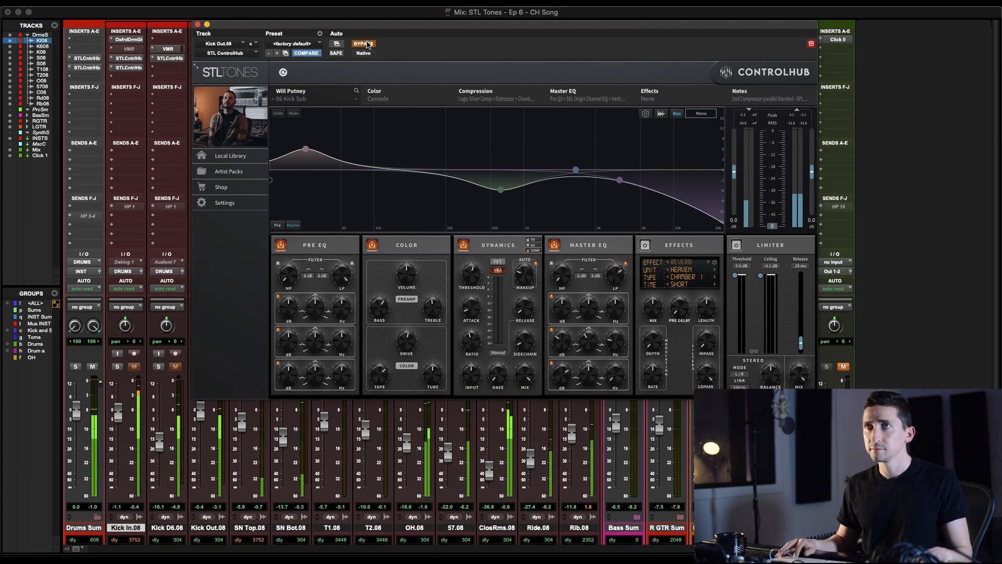
{"action": "left_click", "coordinate": [367, 43]}
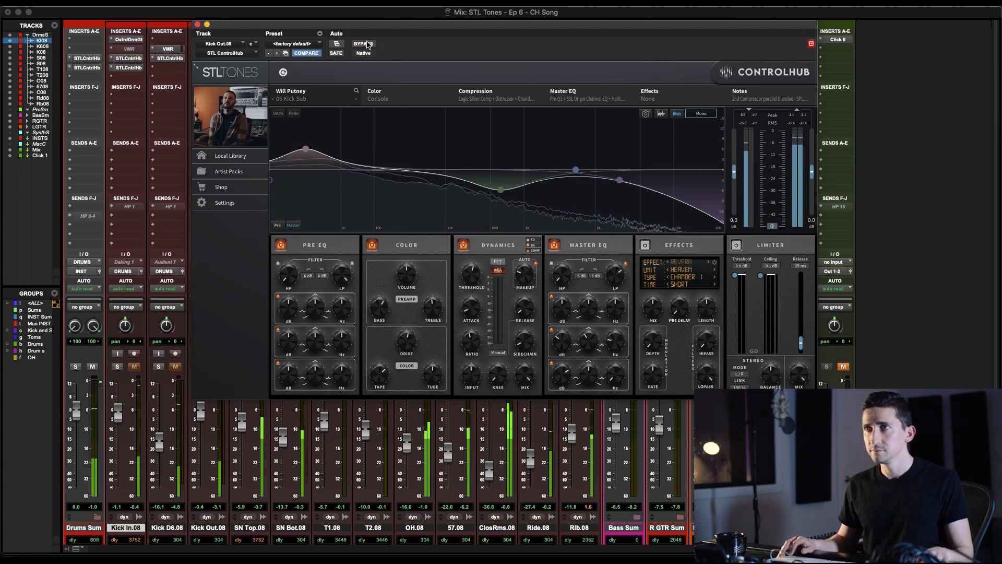
{"action": "left_click", "coordinate": [197, 24]}
Solo Kick In, Kick D6 and Kick Out together and compare them with all their inserts bypassed and active
{"action": "left_click", "coordinate": [118, 367]}
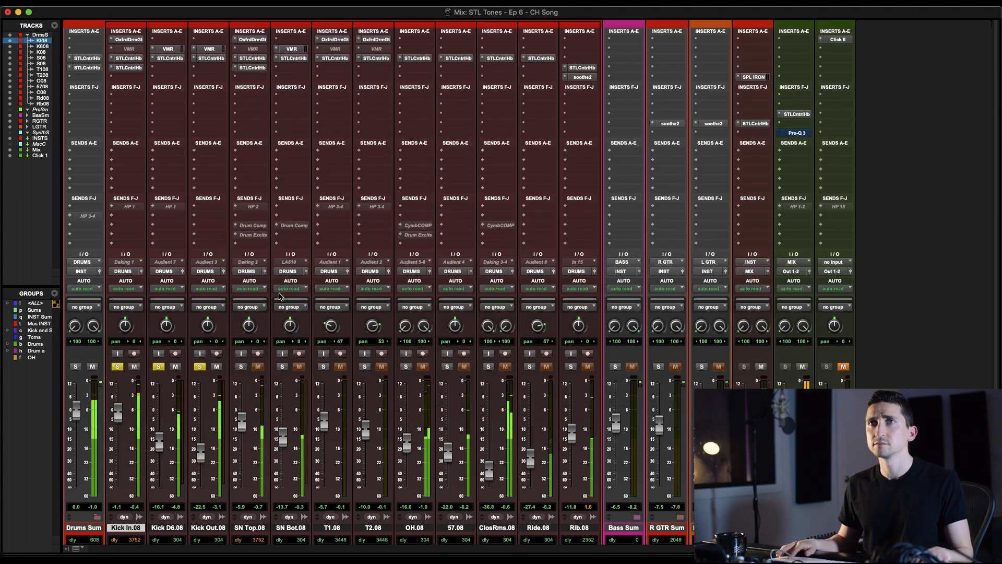
{"action": "left_click", "coordinate": [209, 528], "text": "shift"}
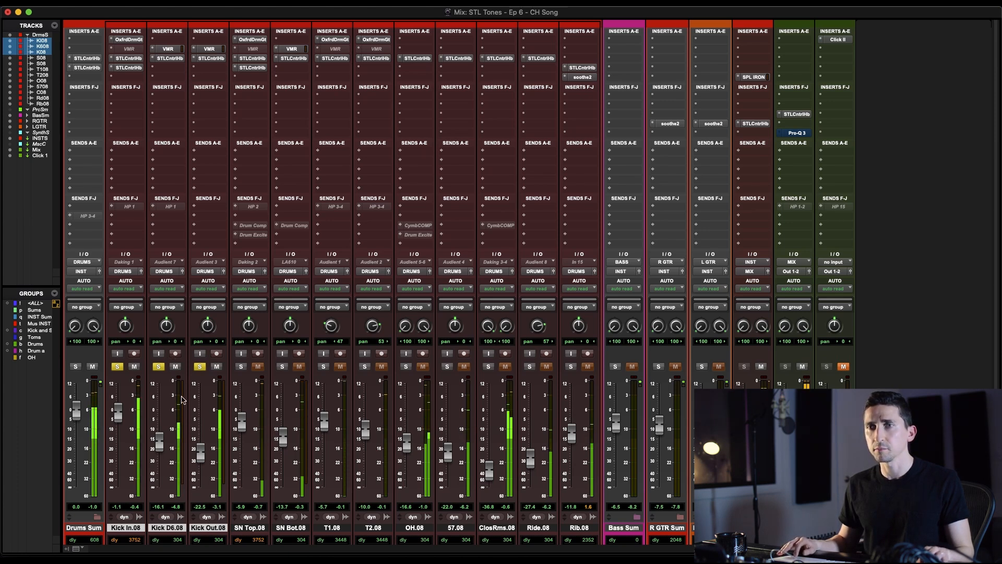
{"action": "key", "text": "shift+a"}
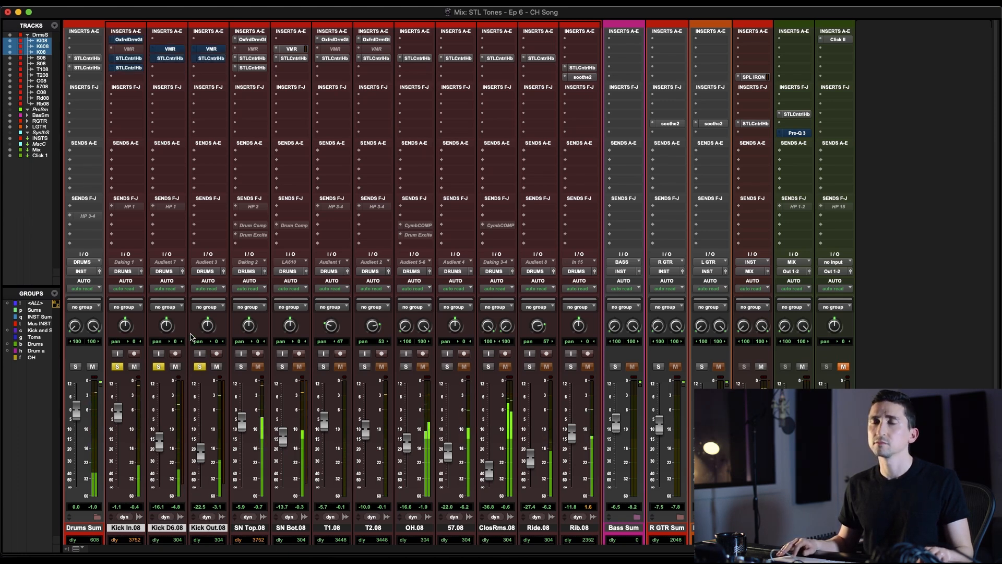
{"action": "key", "text": "shift+a"}
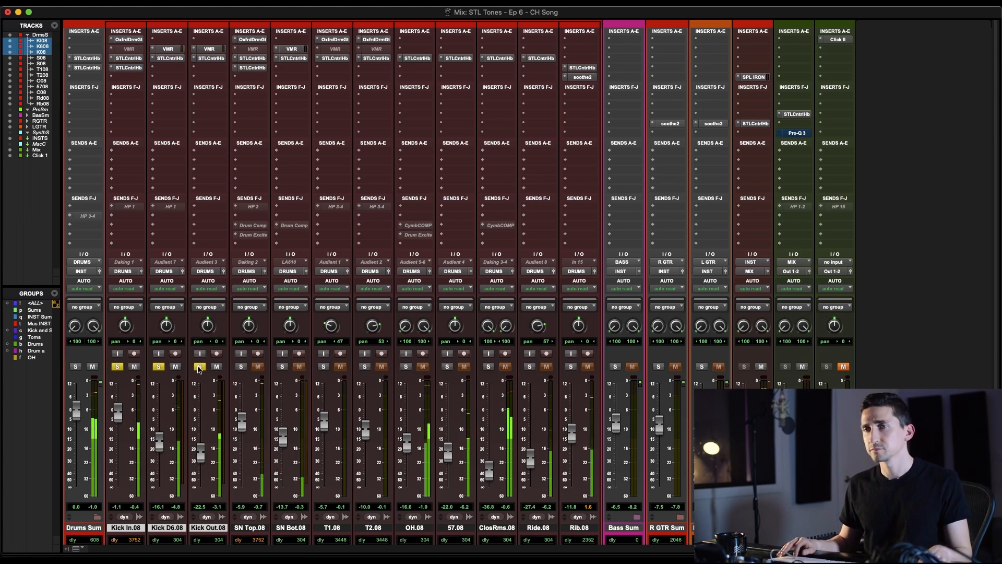
Bypass the drum gate and both ControlHub inserts on SN Top and play the track soloed
{"action": "left_click", "coordinate": [241, 366]}
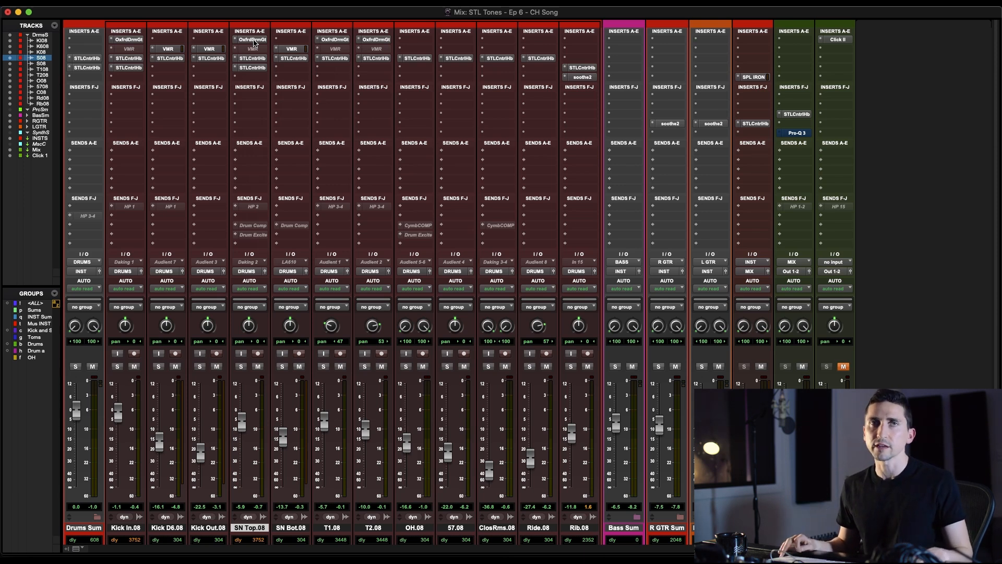
{"action": "left_click", "coordinate": [256, 40], "text": "shift+super"}
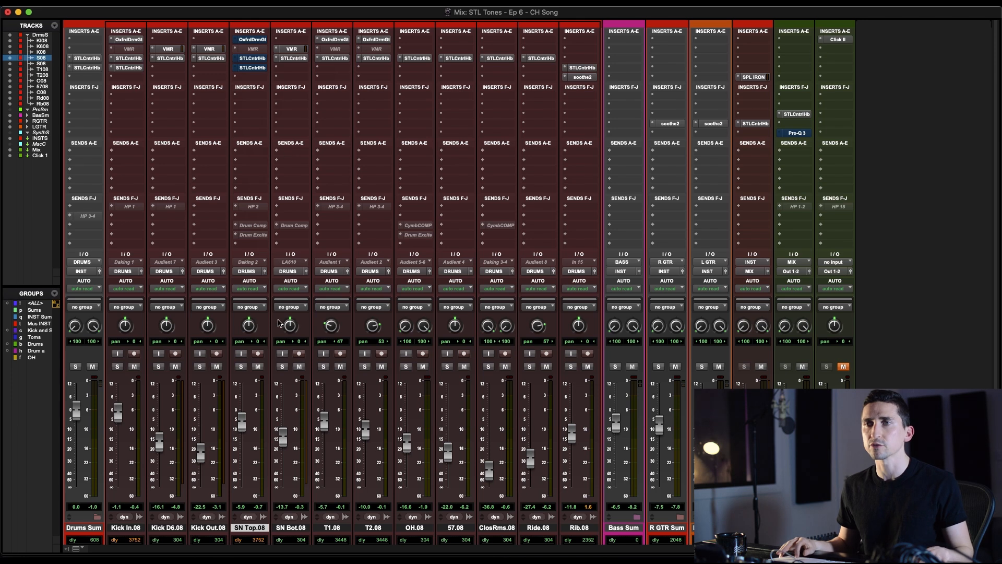
{"action": "left_click", "coordinate": [241, 367]}
{"action": "key", "text": "space"}
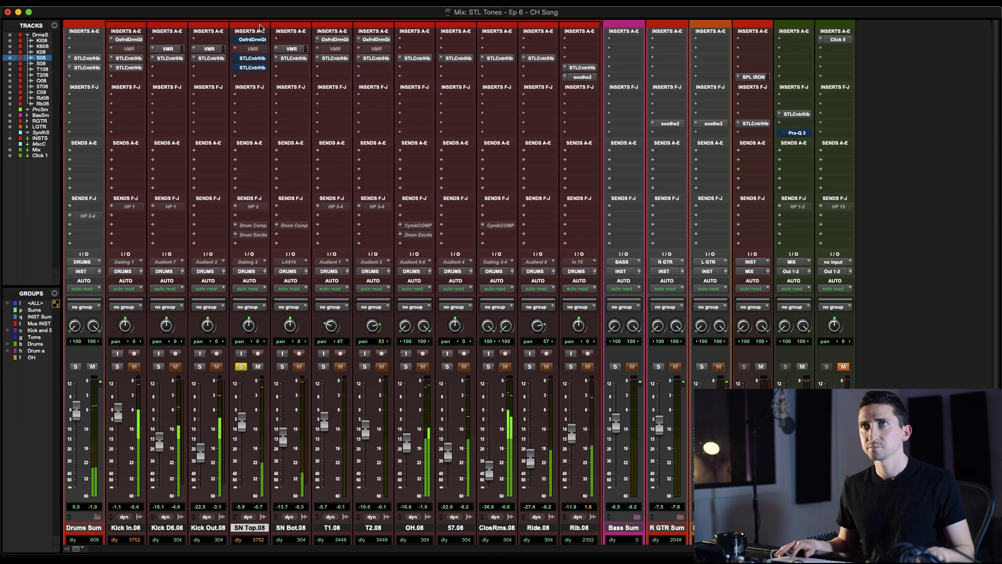
Reactivate the drum gate on SN Top and compare its first ControlHub insert, 06 Snare Casa, bypassed and active
{"action": "left_click", "coordinate": [255, 40], "text": "super"}
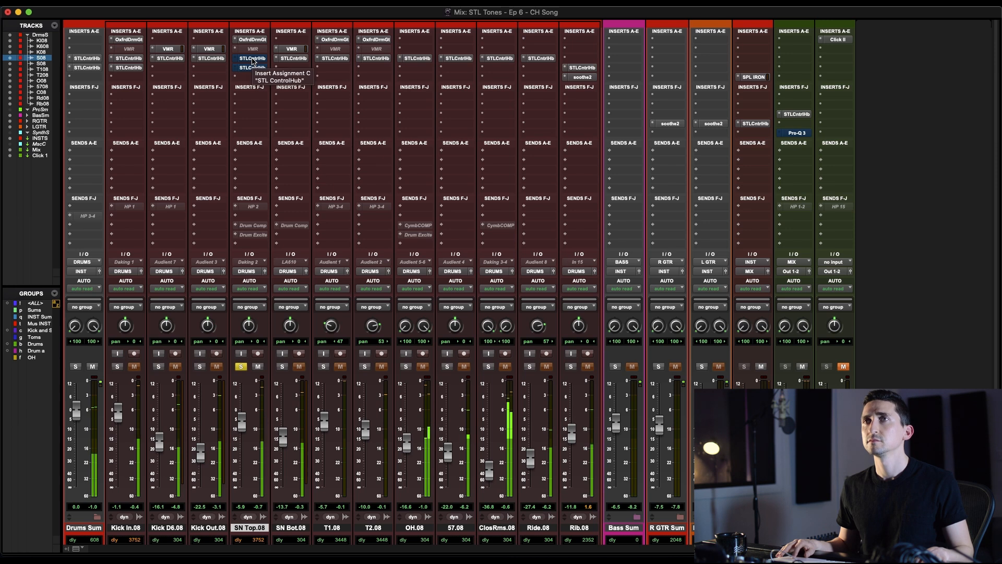
{"action": "left_click", "coordinate": [253, 59]}
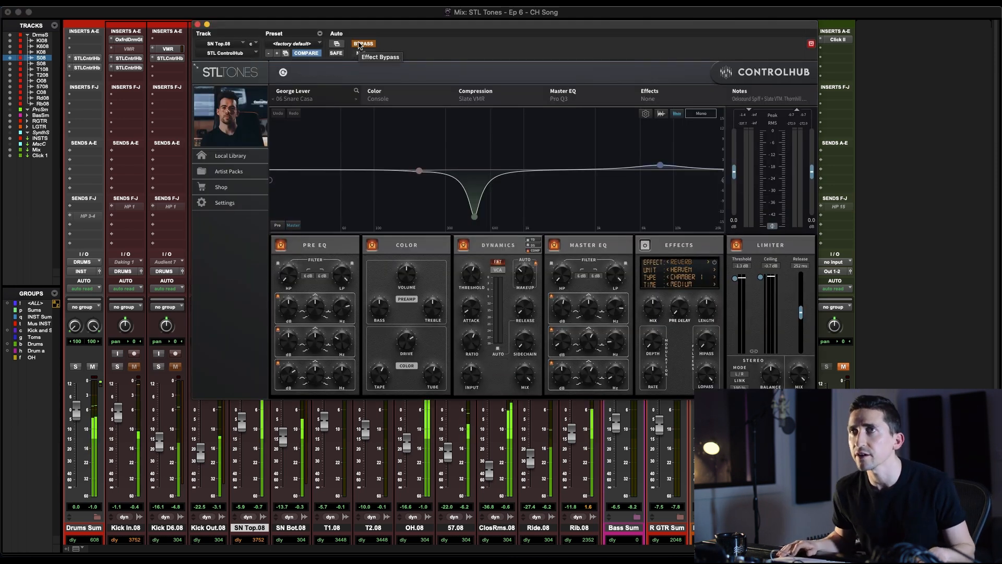
{"action": "left_click", "coordinate": [358, 44]}
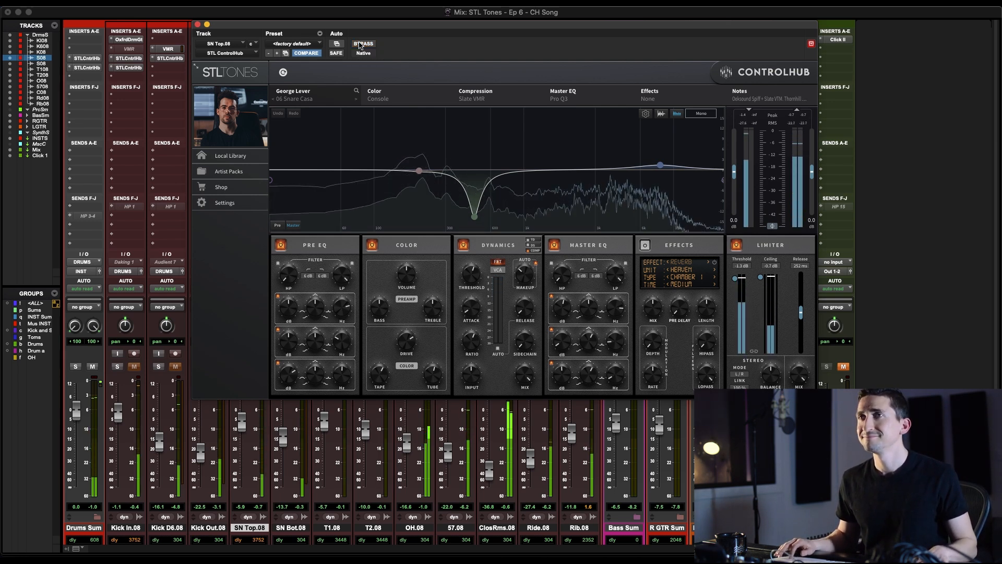
{"action": "left_click", "coordinate": [364, 45]}
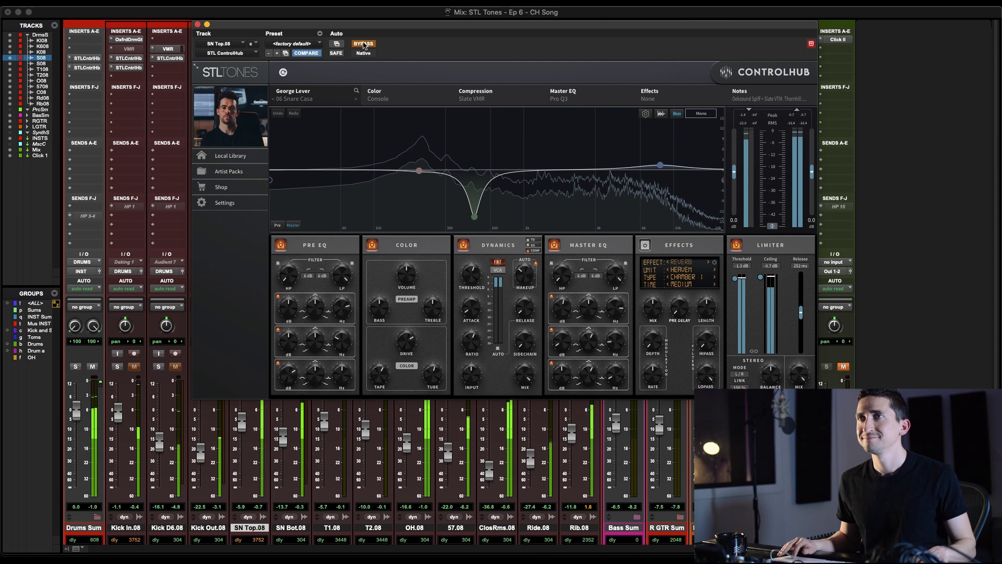
{"action": "left_click", "coordinate": [363, 44]}
Close the first ControlHub and compare SN Top's second one, 10 Tom Heavy Saturation, bypassed and active
{"action": "left_click_drag", "start_coordinate": [341, 23], "coordinate": [375, 6]}
{"action": "key", "text": "space"}
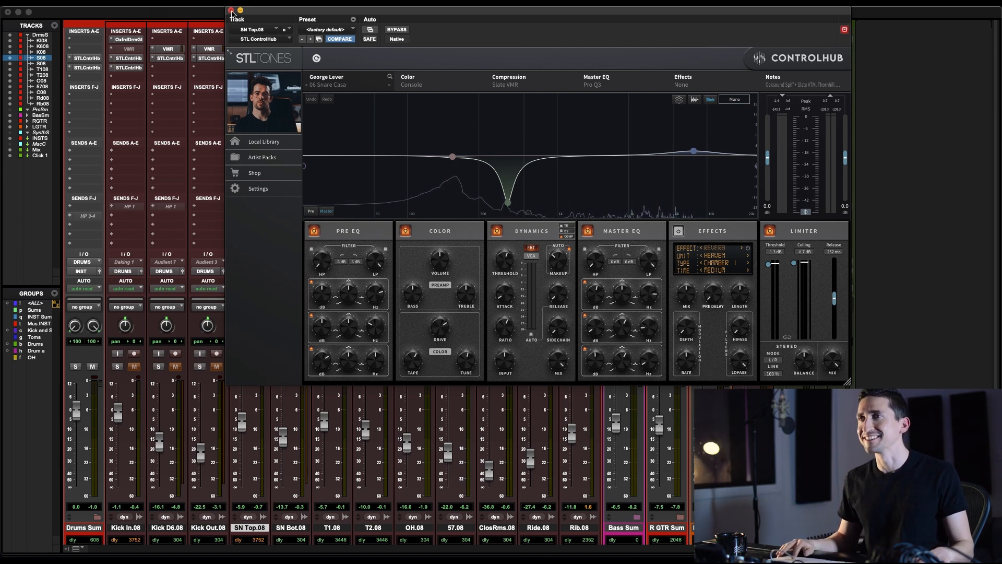
{"action": "key", "text": "space"}
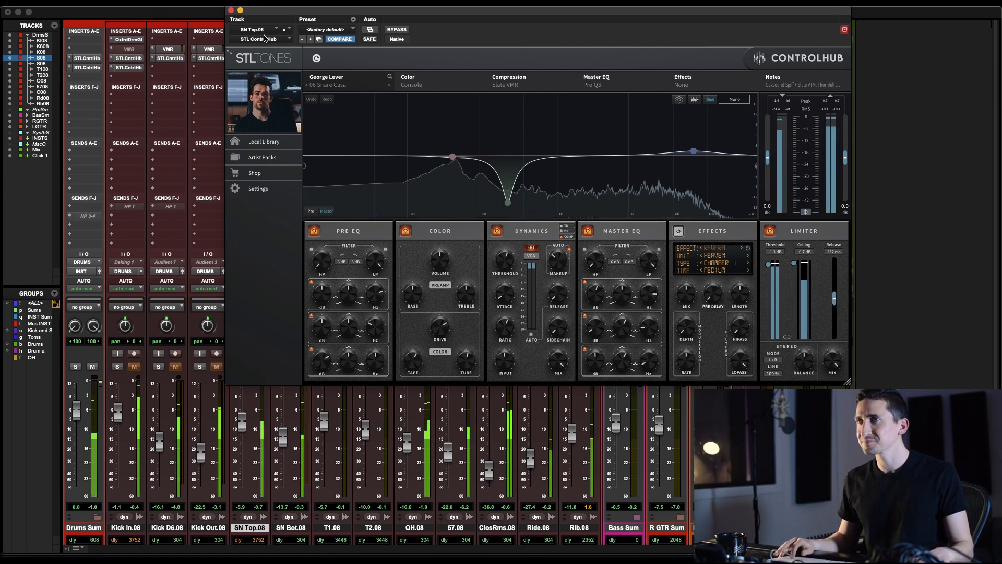
{"action": "left_click", "coordinate": [230, 11]}
{"action": "left_click", "coordinate": [253, 68]}
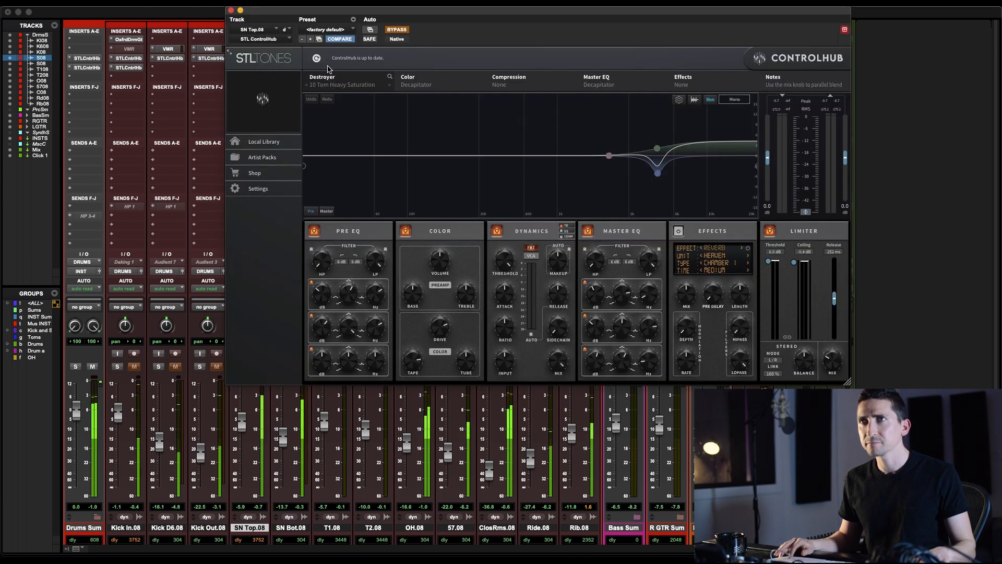
{"action": "left_click_drag", "start_coordinate": [404, 10], "coordinate": [376, 11]}
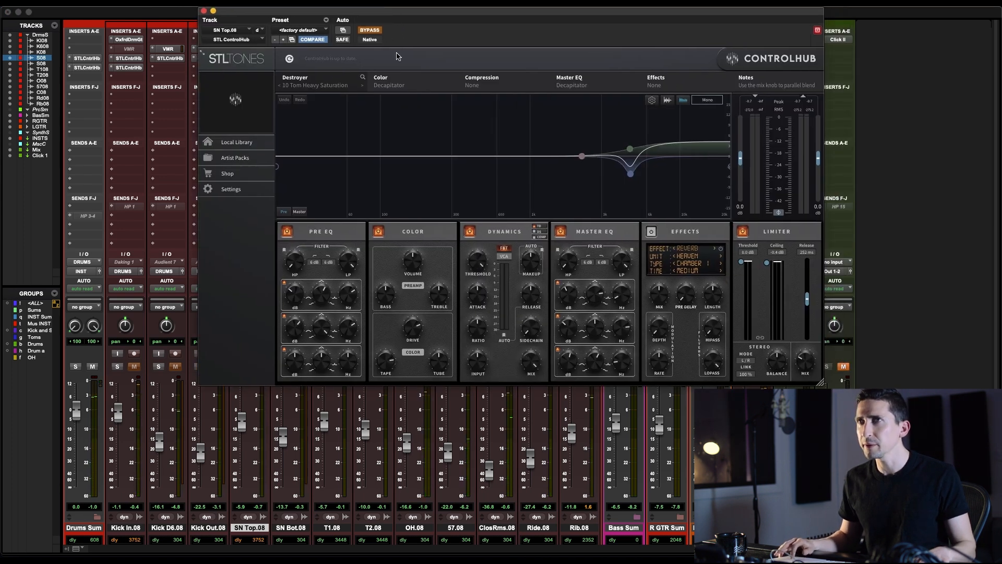
{"action": "left_click", "coordinate": [370, 29]}
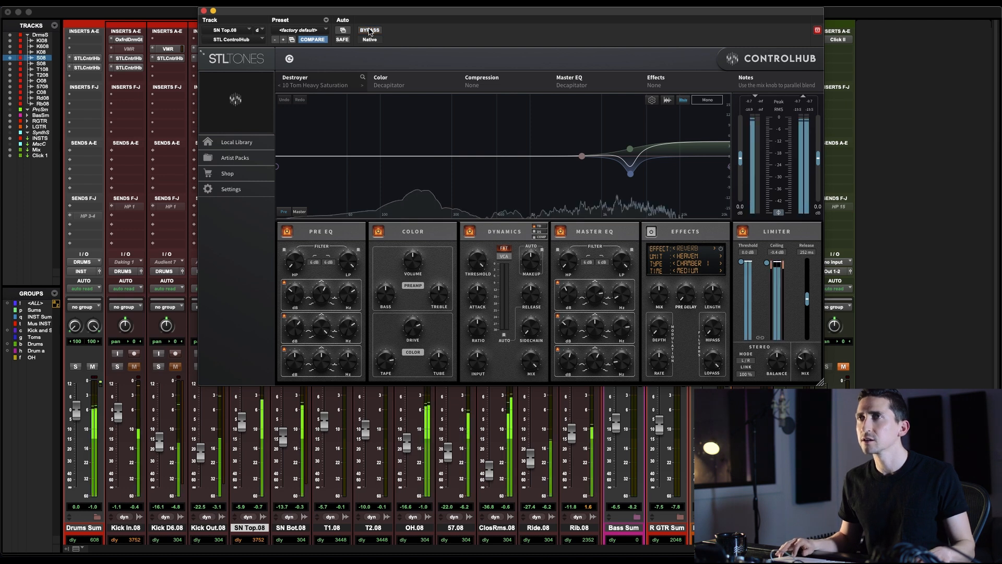
{"action": "left_click", "coordinate": [369, 29]}
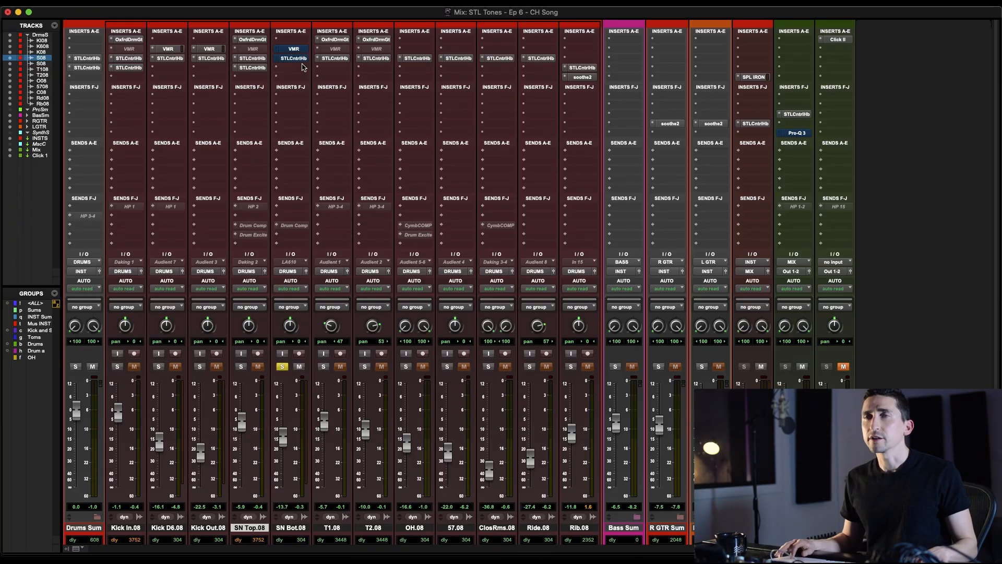
Play the soloed SN Bot track, reactivate its VMR insert and open its ControlHub insert
{"action": "key", "text": "space"}
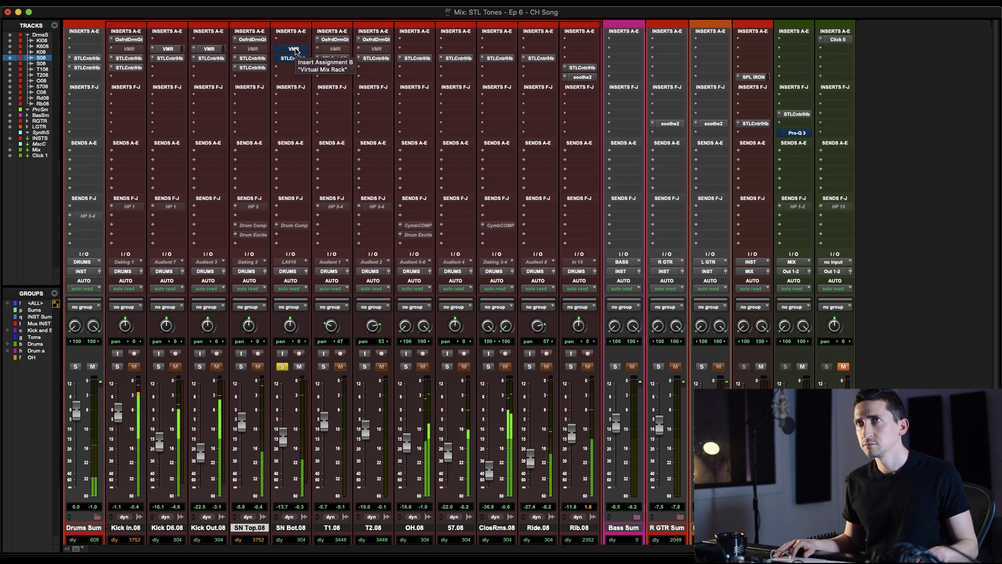
{"action": "left_click", "coordinate": [295, 50], "text": "super"}
{"action": "left_click", "coordinate": [294, 58]}
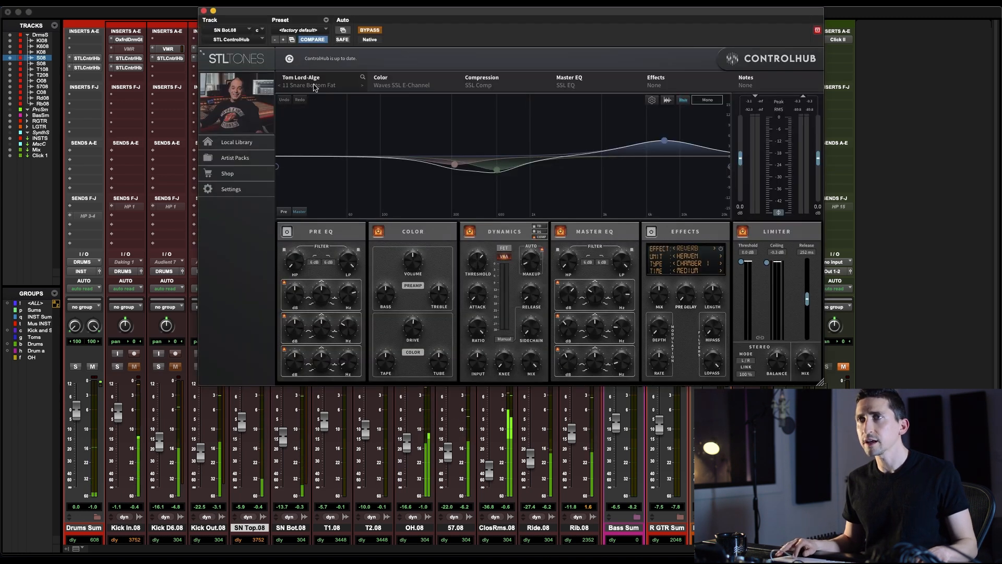
Take the 11 Snare Bottom Fat preset on SN Bot out of bypass and move the plugin window clear of the snare channels
{"action": "left_click_drag", "start_coordinate": [364, 13], "coordinate": [355, 29]}
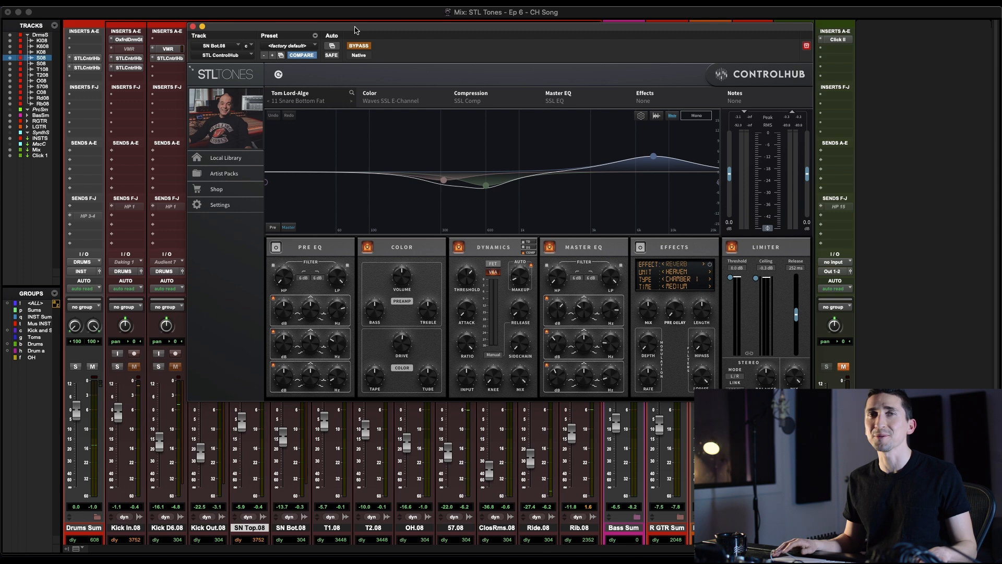
{"action": "left_click_drag", "start_coordinate": [364, 35], "coordinate": [364, 58]}
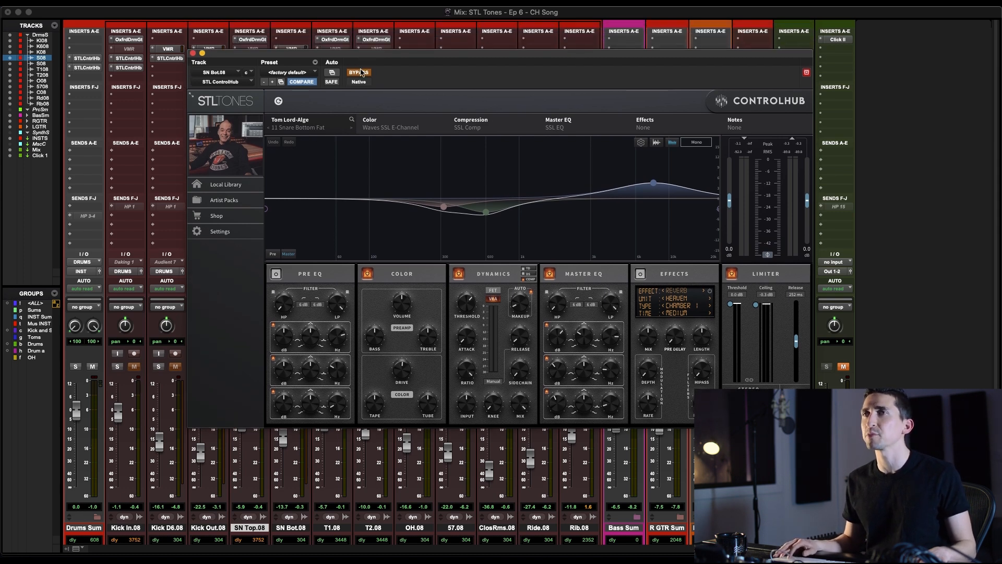
{"action": "left_click", "coordinate": [359, 72]}
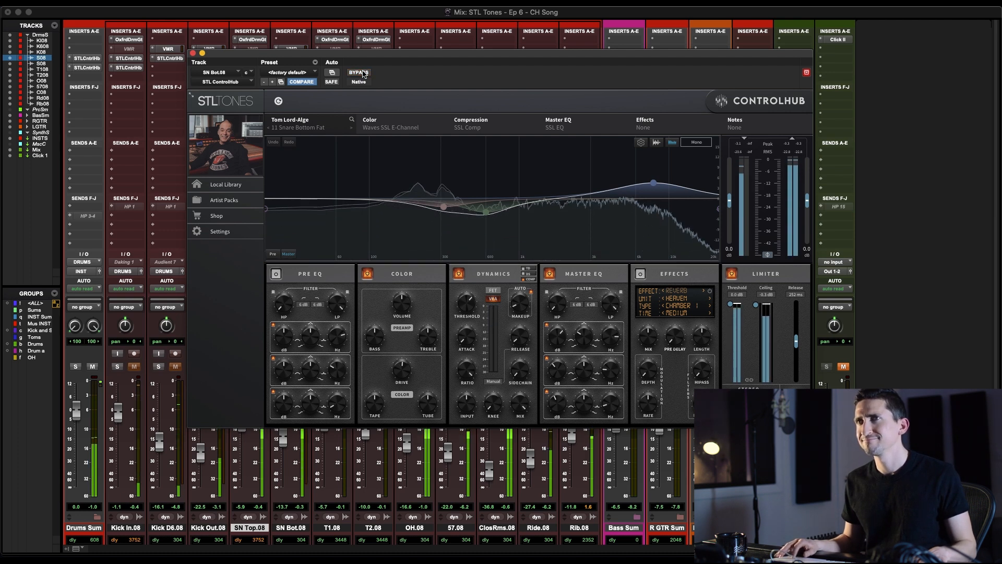
{"action": "left_click_drag", "start_coordinate": [363, 52], "coordinate": [529, 12]}
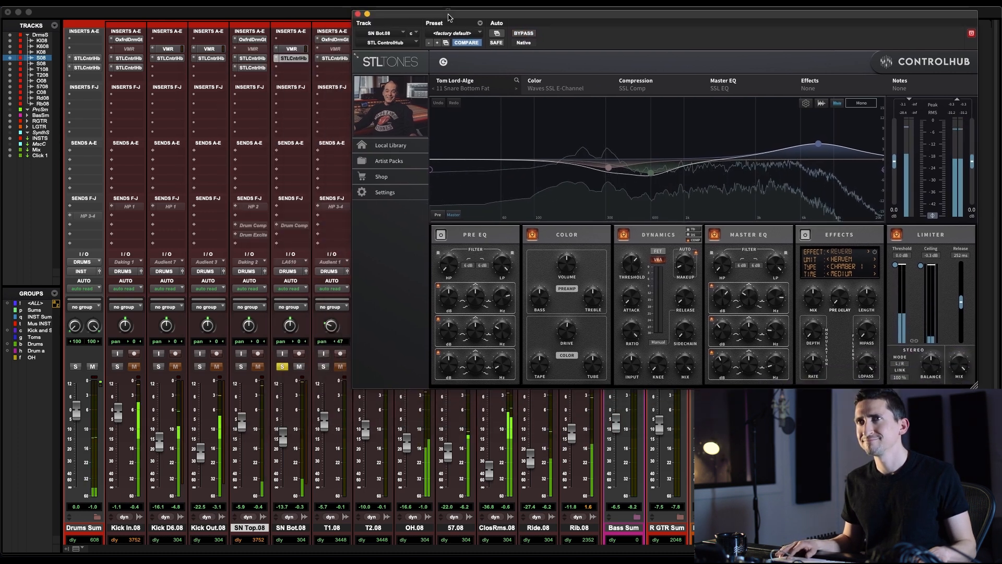
Solo SN Top together with SN Bot and compare the snare sound with SN Bot out of and in the solo
{"action": "left_click", "coordinate": [241, 368]}
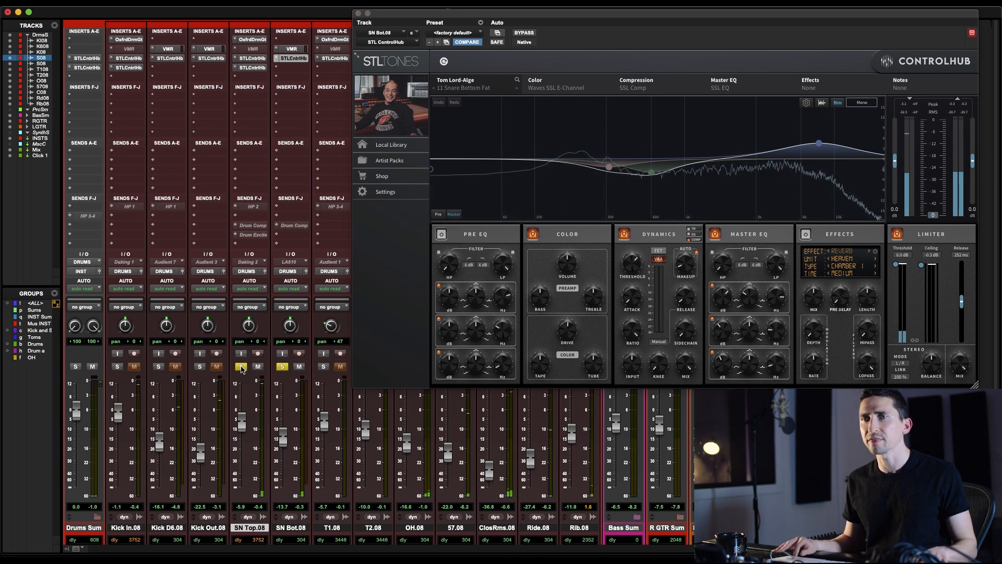
{"action": "left_click", "coordinate": [282, 367]}
{"action": "left_click", "coordinate": [282, 367]}
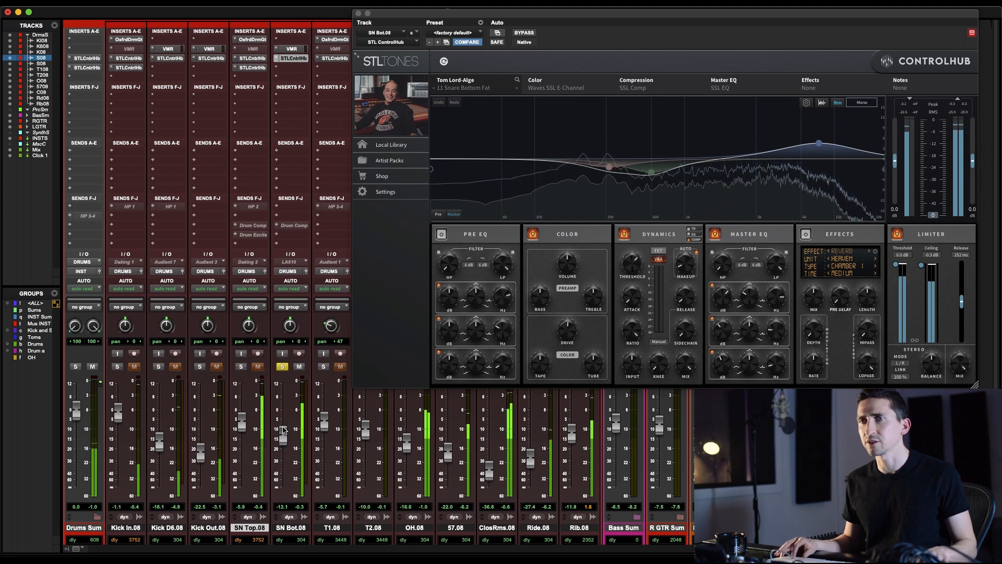
Audition SN Bot raised to about -4.1 dB alongside SN Top, clear both snare solos, and close the ControlHub window
{"action": "left_click_drag", "start_coordinate": [283, 438], "coordinate": [283, 418]}
{"action": "left_click", "coordinate": [241, 367]}
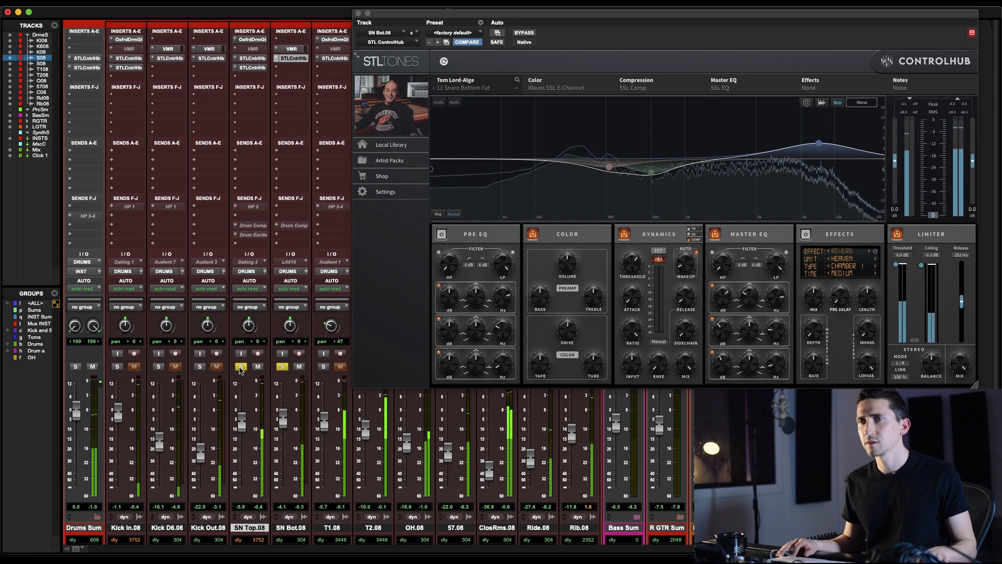
{"action": "left_click", "coordinate": [283, 366], "text": "alt"}
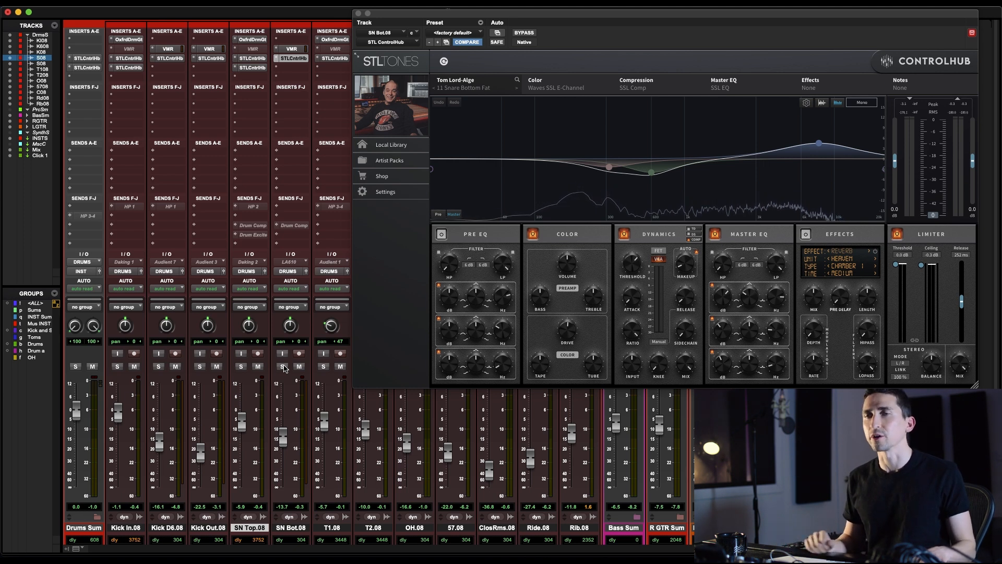
{"action": "left_click", "coordinate": [358, 13]}
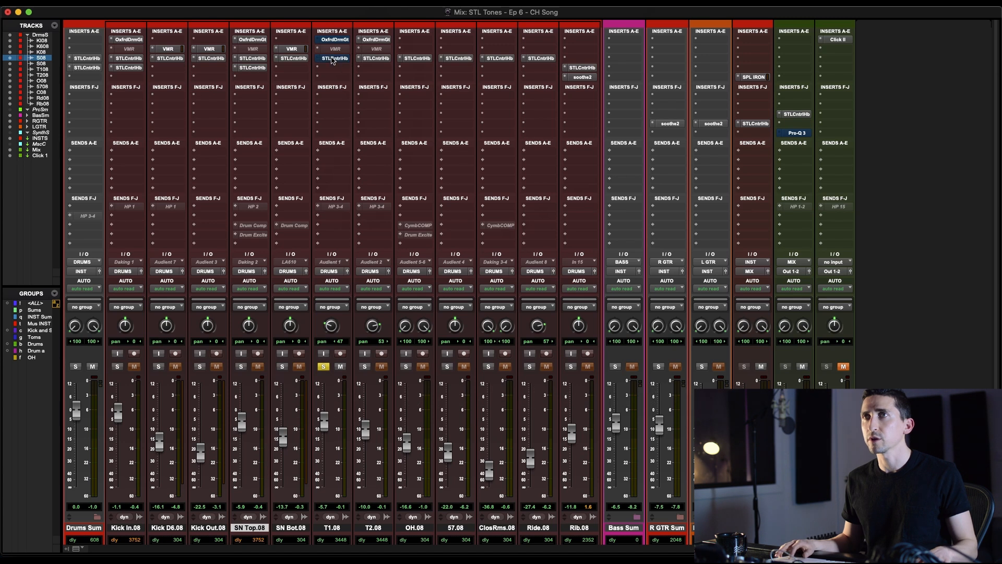
Take the 13 Rock Tom Real ControlHub preset on T1 out of bypass while the toms play
{"action": "key", "text": "super+equal"}
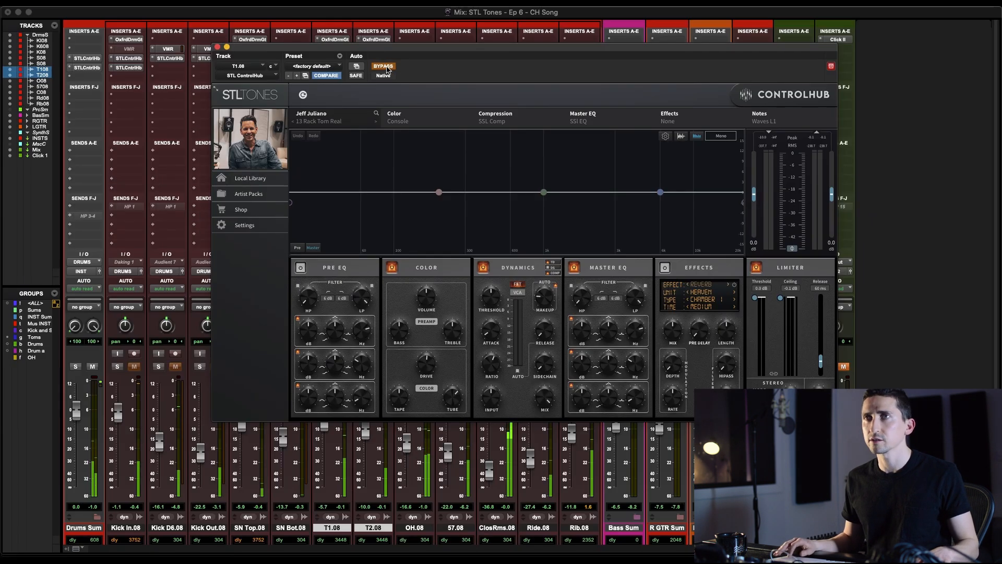
{"action": "left_click", "coordinate": [383, 66]}
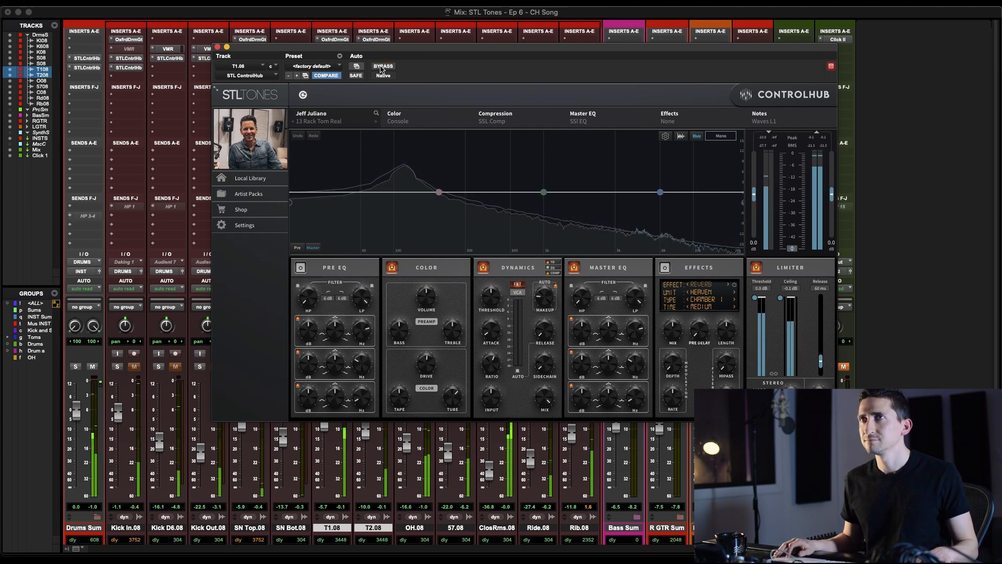
Close the T1 ControlHub window, move the solo from T1 to T2, and start playback of the tom passage
{"action": "key", "text": "super+w"}
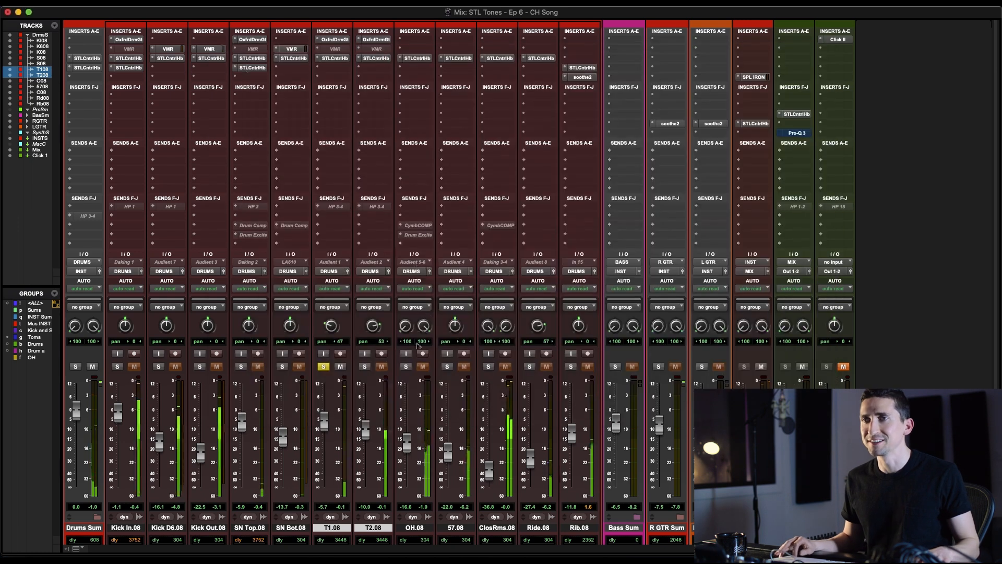
{"action": "left_click", "coordinate": [363, 367]}
{"action": "key", "text": "super+equal"}
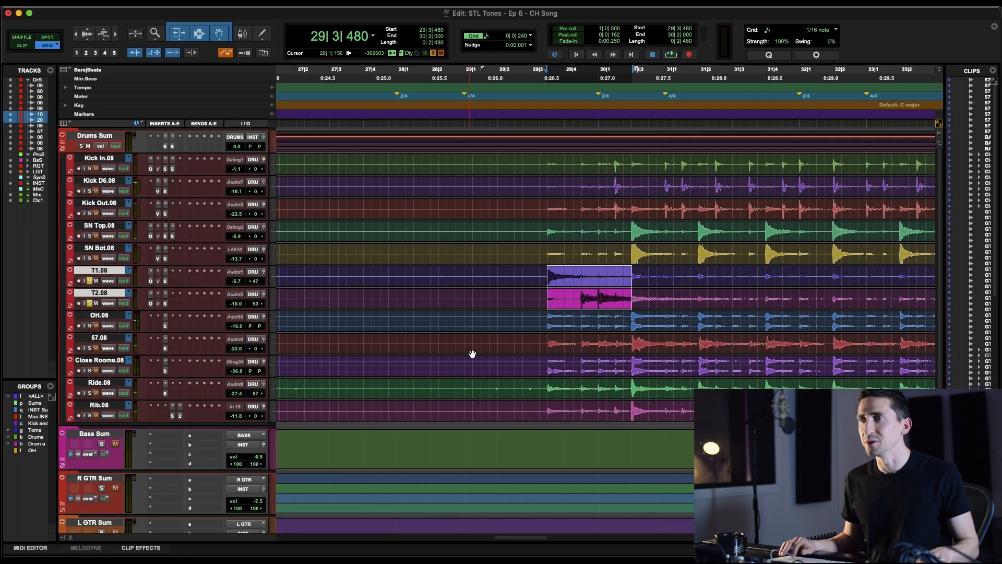
{"action": "key", "text": "super+equal"}
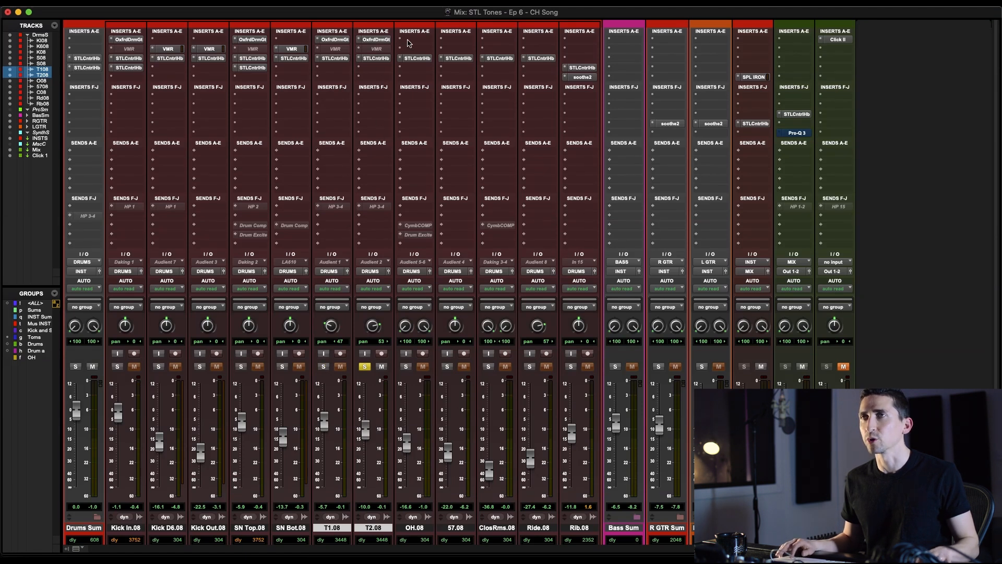
{"action": "key", "text": "space"}
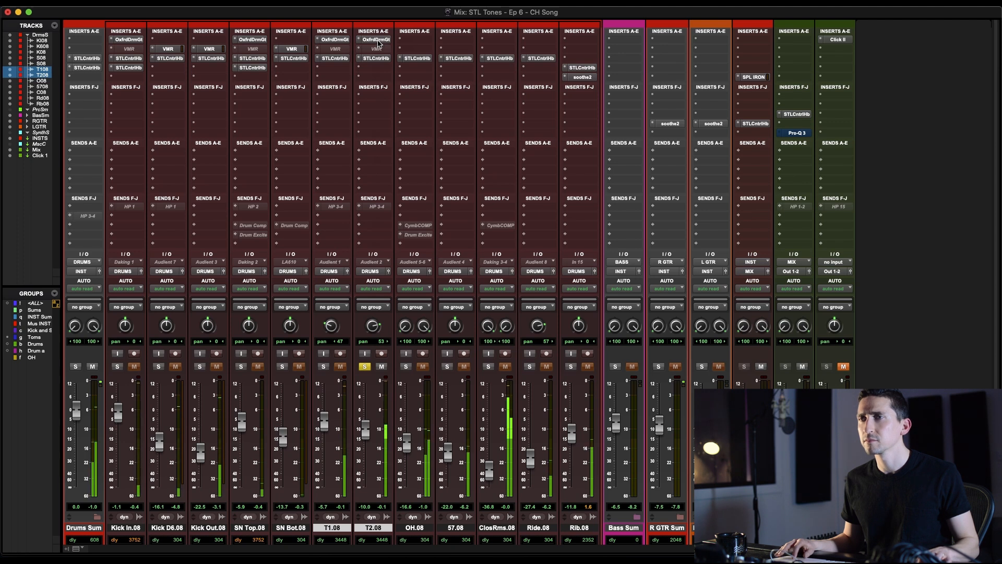
Audition the soloed T2 by toggling its Oxford Drum Gate and ControlHub inserts during playback
{"action": "left_click", "coordinate": [378, 41], "text": "shift+super"}
{"action": "left_click", "coordinate": [377, 40], "text": "super"}
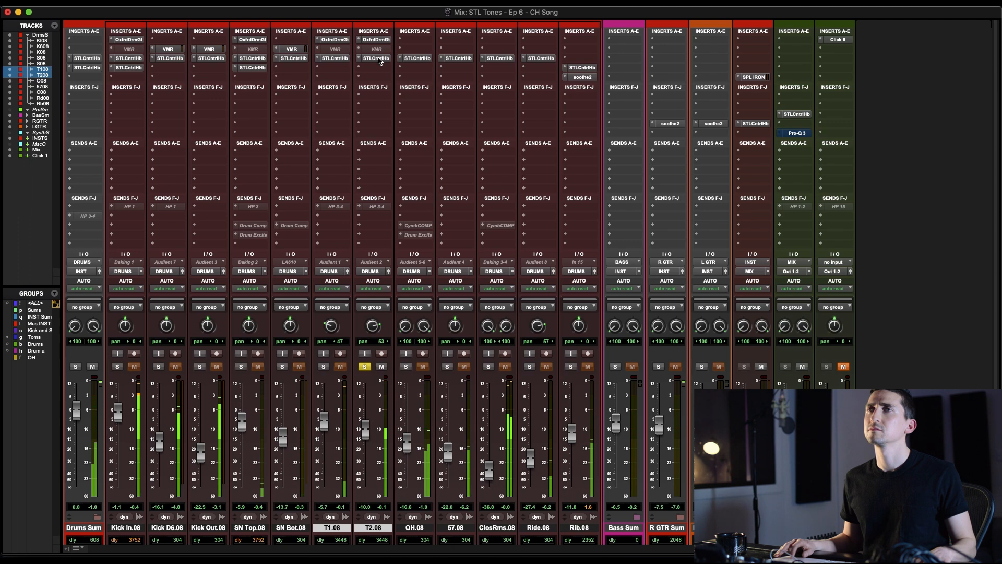
{"action": "left_click", "coordinate": [377, 59]}
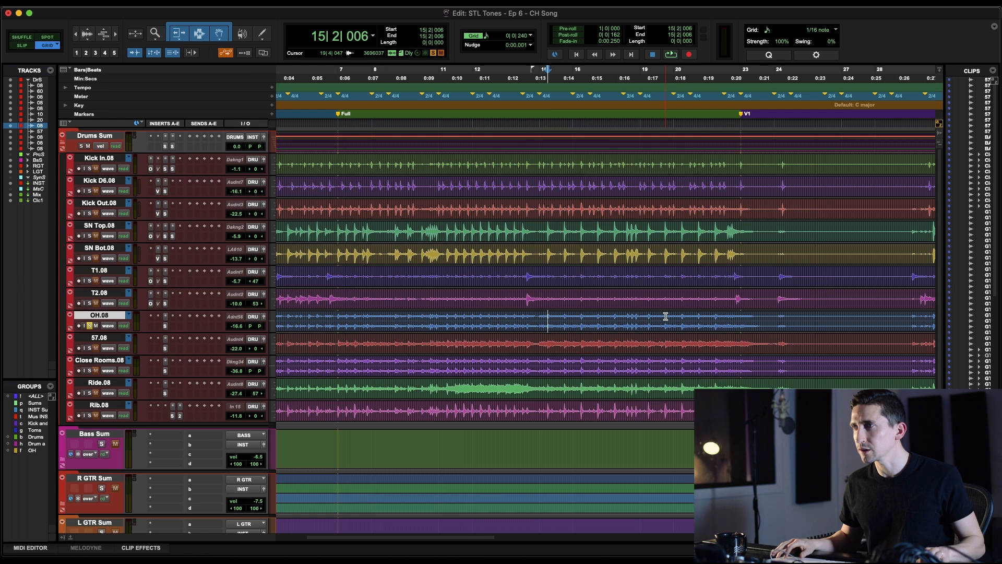
Select the OH passage ending at the V1 marker and play it soloed with the OH fader raised to about -5.4 dB
{"action": "left_click_drag", "start_coordinate": [665, 316], "coordinate": [739, 325]}
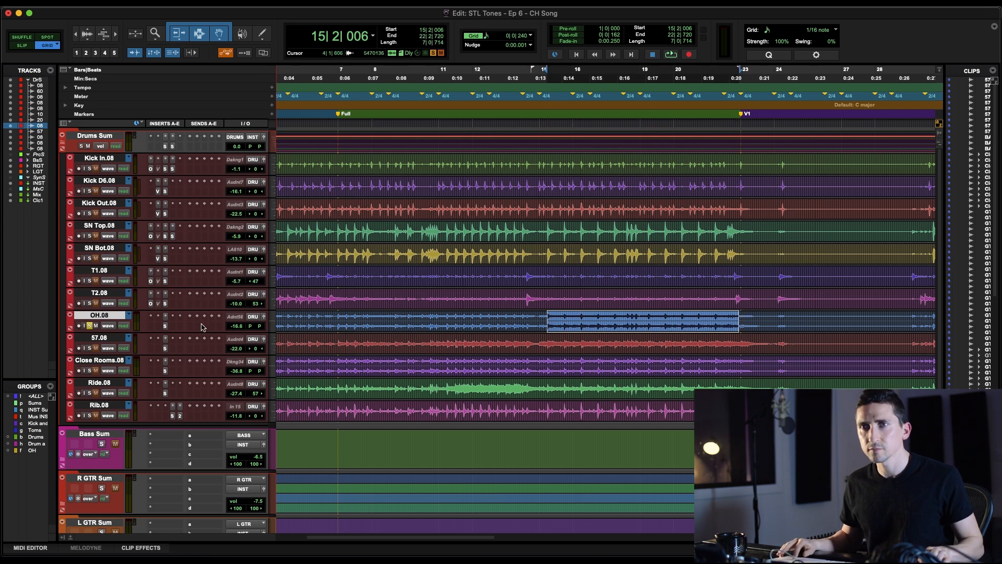
{"action": "key", "text": "space"}
{"action": "key", "text": "super+equal"}
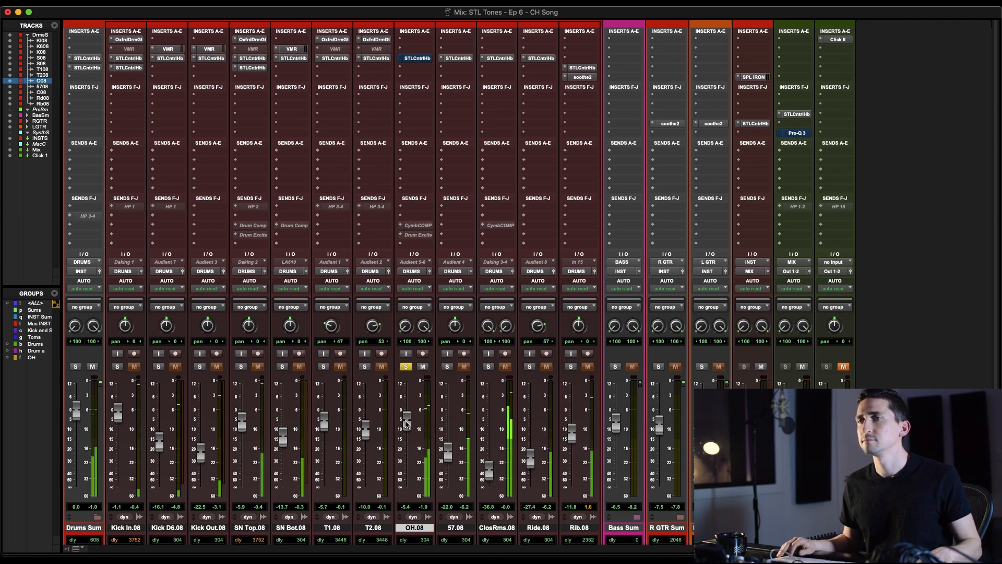
Open the OH ControlHub with the 26 Room L SPANK preset, examine its Drums presets, and close the window without changing the preset
{"action": "left_click", "coordinate": [417, 59]}
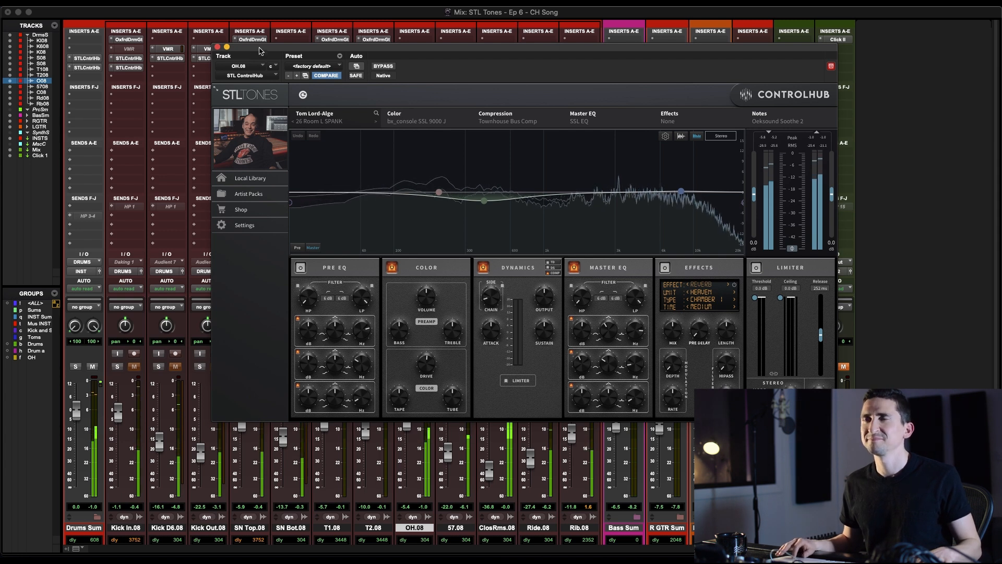
{"action": "left_click_drag", "start_coordinate": [247, 60], "coordinate": [236, 24]}
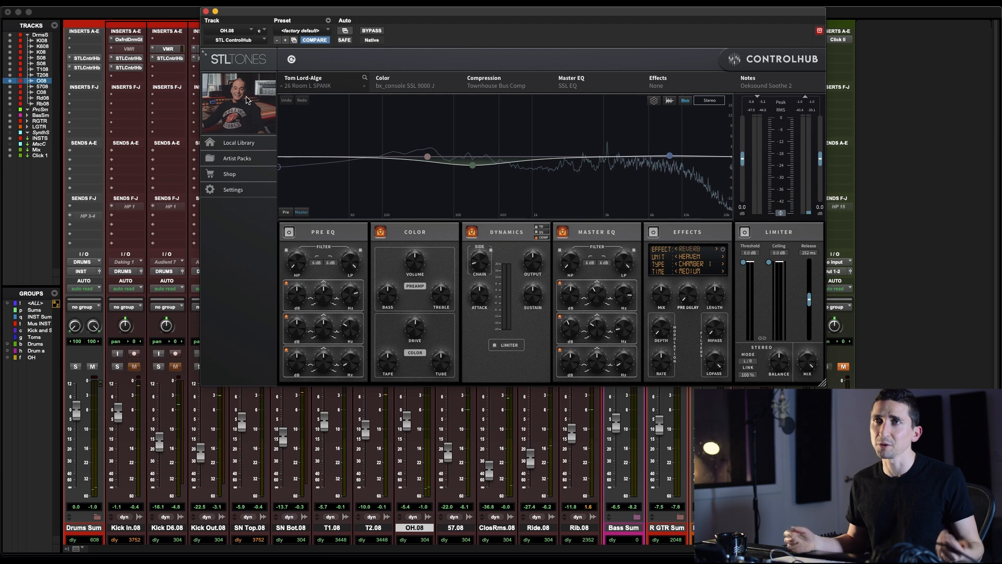
{"action": "left_click", "coordinate": [303, 89]}
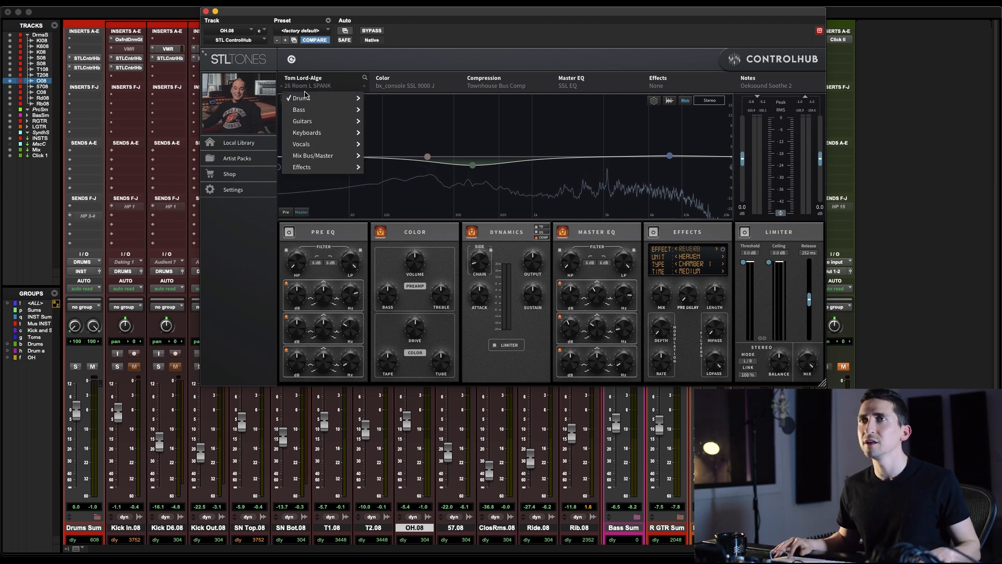
{"action": "mouse_move", "coordinate": [307, 99]}
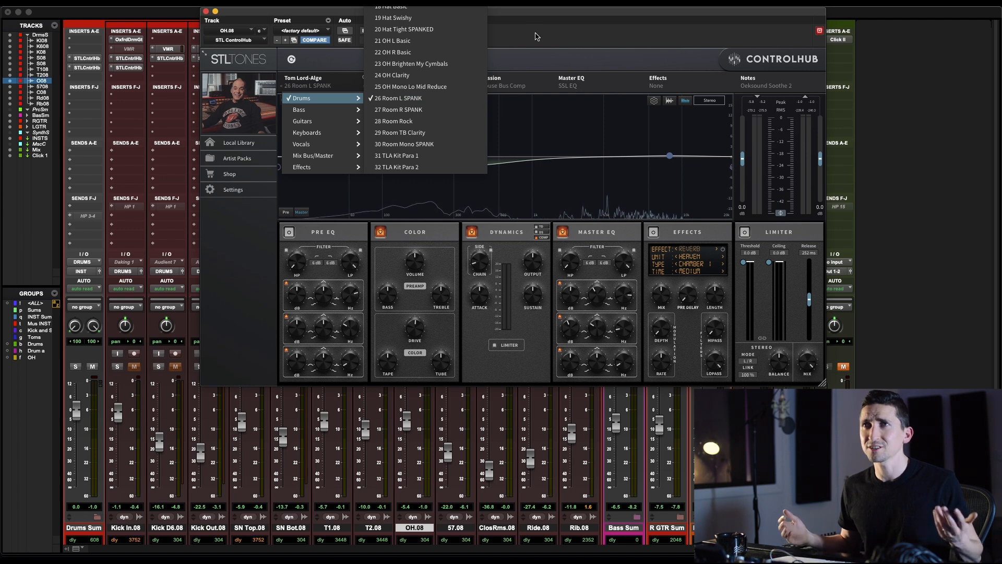
{"action": "left_click", "coordinate": [520, 141]}
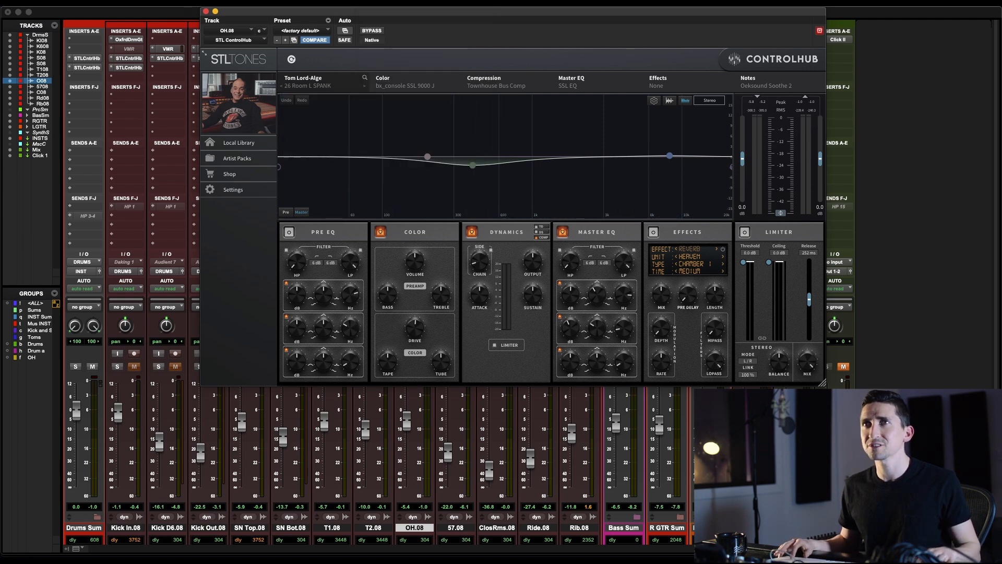
{"action": "left_click", "coordinate": [206, 12]}
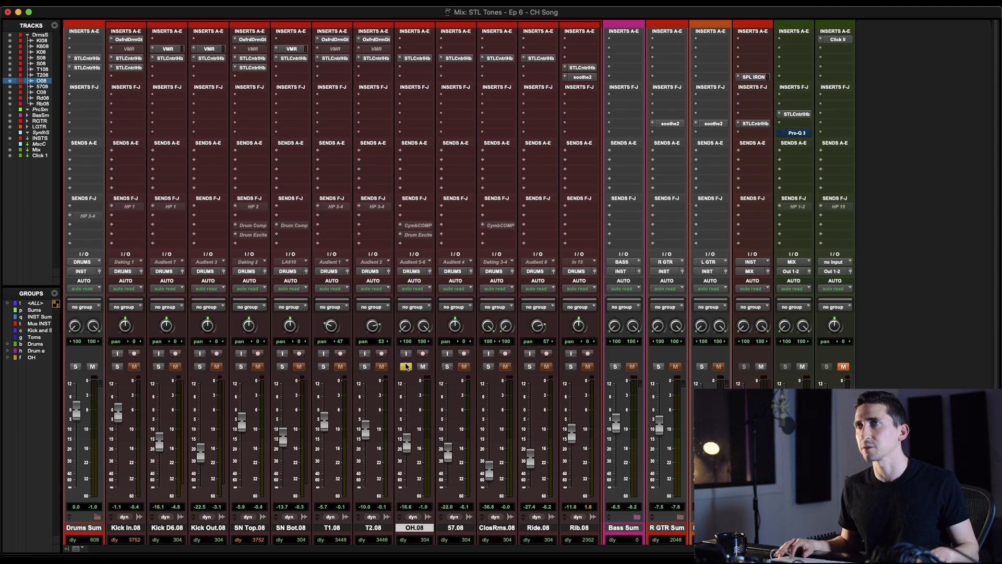
Solo the 57 microphone, set its fader to 0.0 dB, and audition it
{"action": "left_click", "coordinate": [446, 366]}
{"action": "left_click", "coordinate": [448, 451], "text": "alt"}
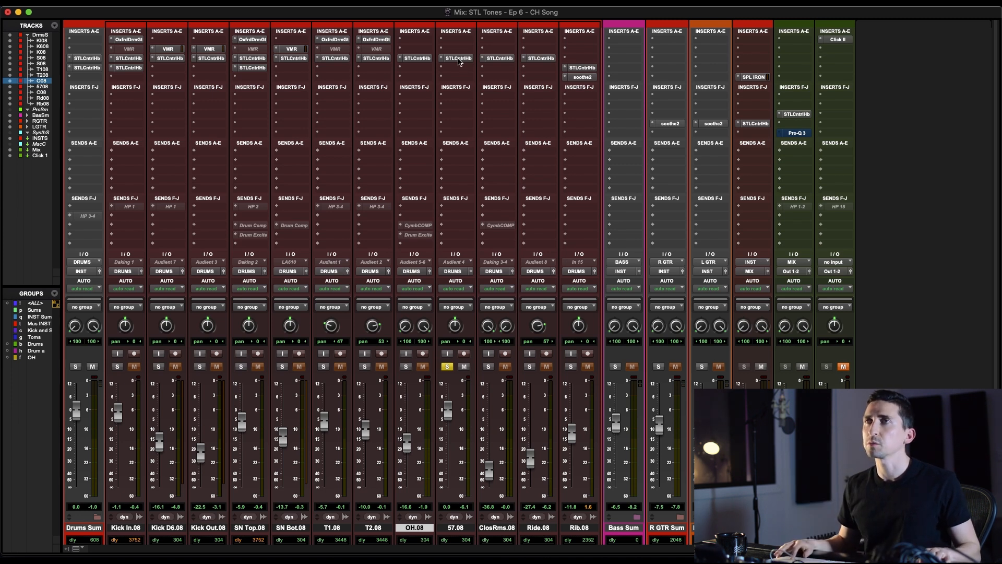
{"action": "key", "text": "space"}
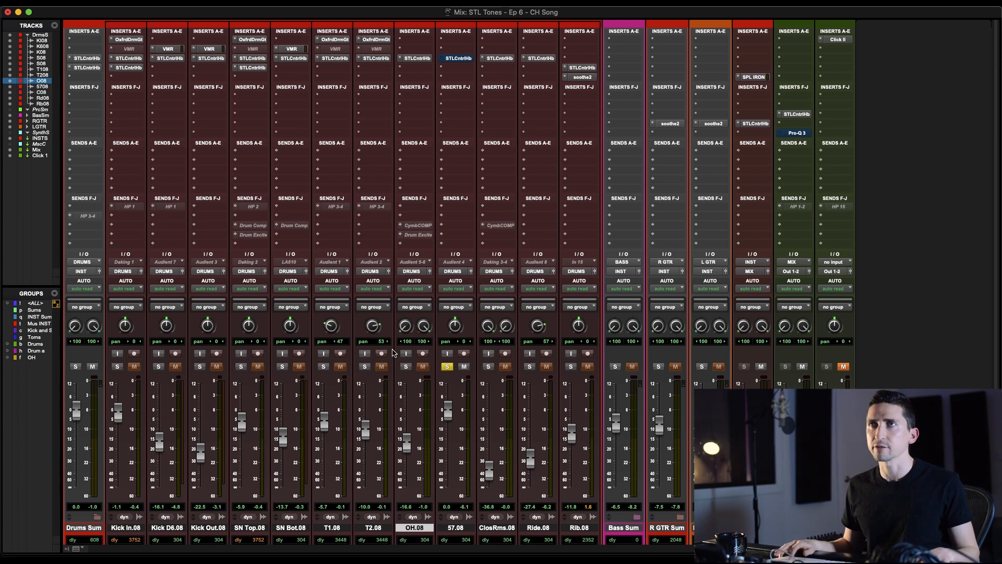
Open ControlHub on the 57 track and compare the 05 Mix Bus Neve 33314A Heavy SPANK preset bypassed and active during playback
{"action": "left_click", "coordinate": [459, 58]}
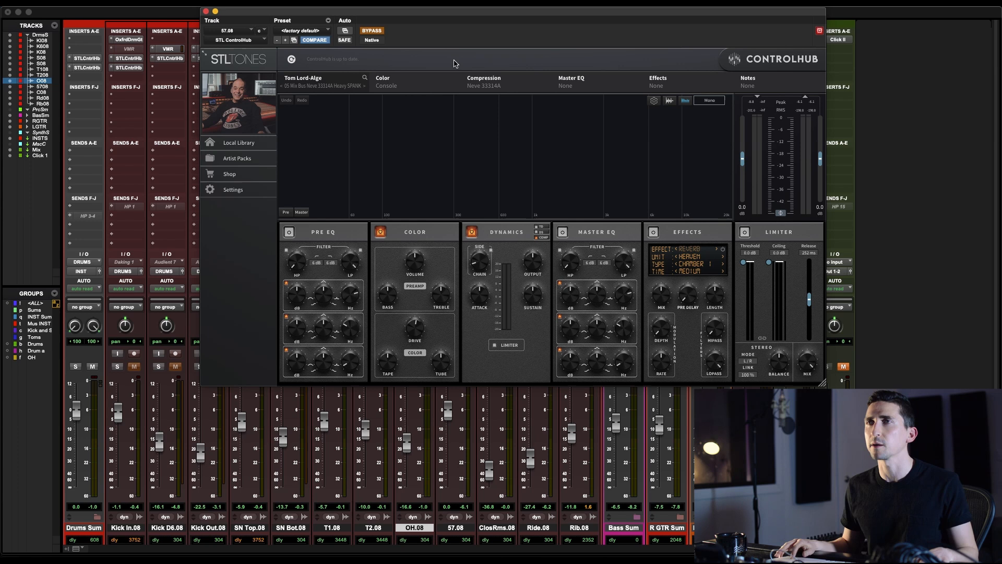
{"action": "key", "text": "space"}
{"action": "left_click", "coordinate": [379, 33]}
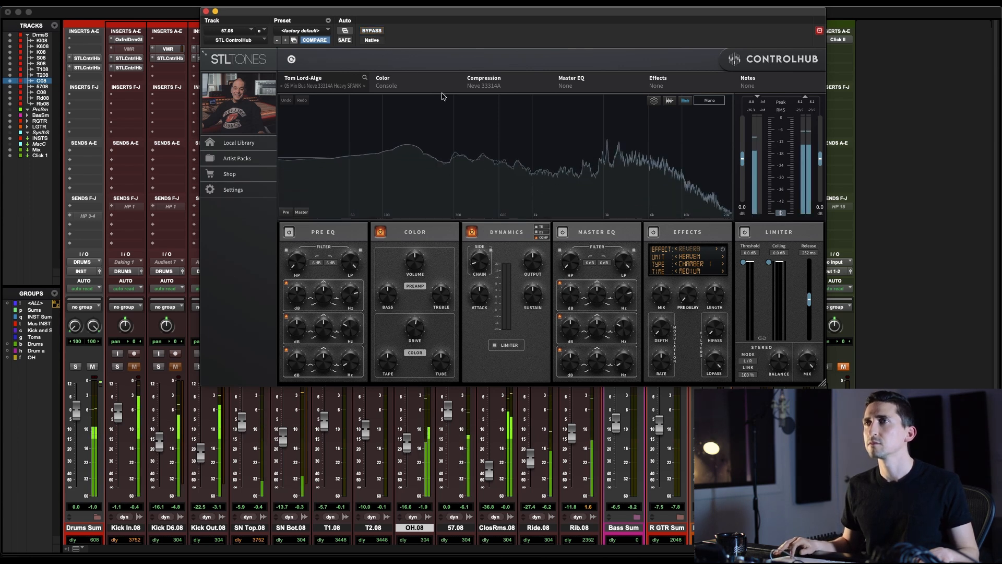
{"action": "left_click", "coordinate": [379, 31]}
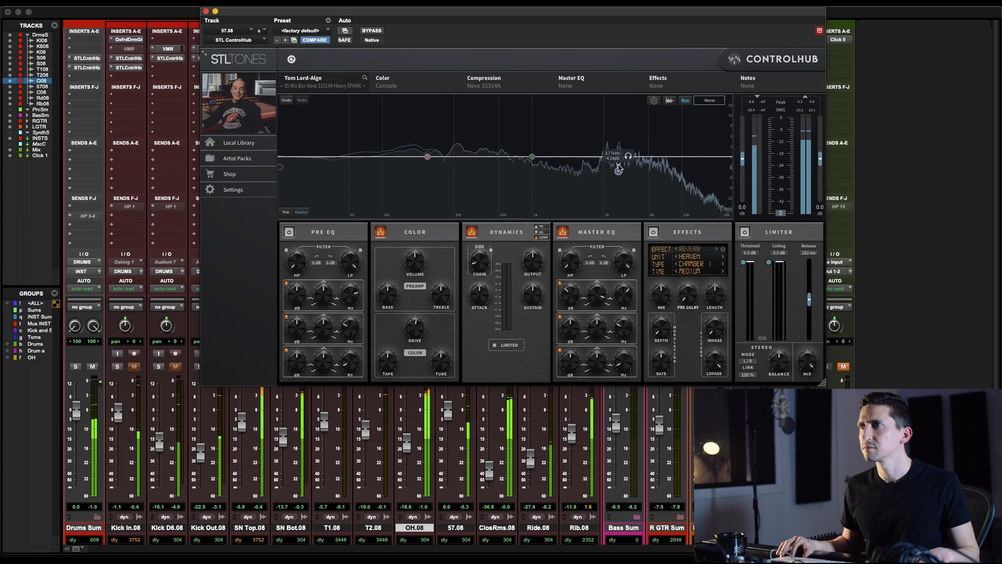
Pull the 57's high Master EQ band down to about -7.4 dB near 3.56 kHz, compare it against bypass, and close ControlHub
{"action": "left_click_drag", "start_coordinate": [615, 181], "coordinate": [615, 183]}
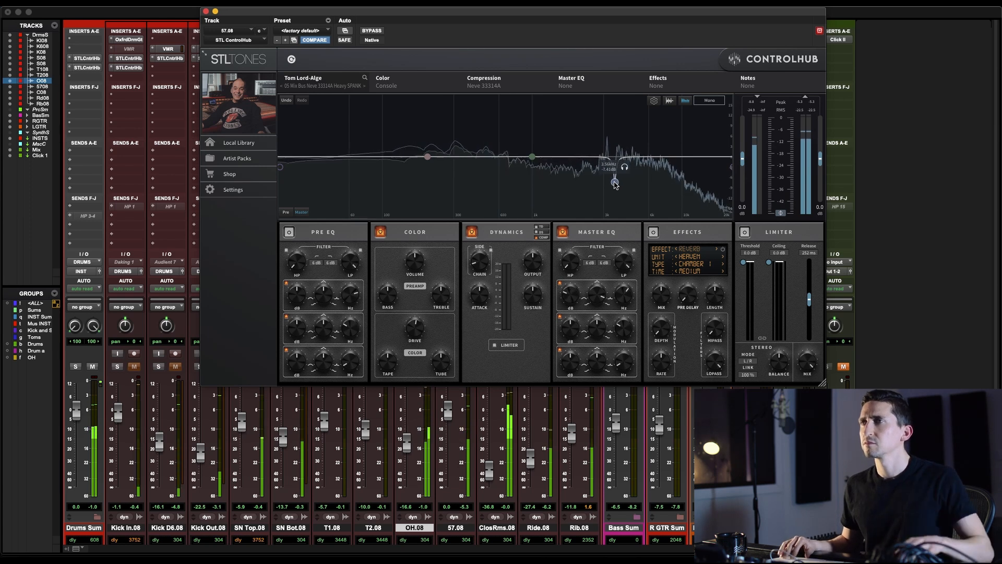
{"action": "left_click", "coordinate": [371, 31]}
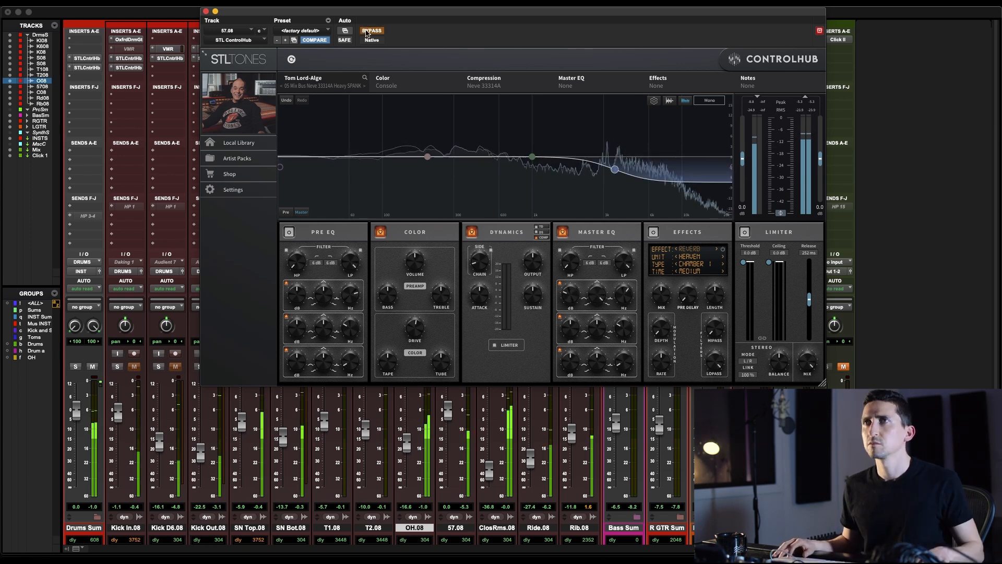
{"action": "left_click", "coordinate": [206, 12]}
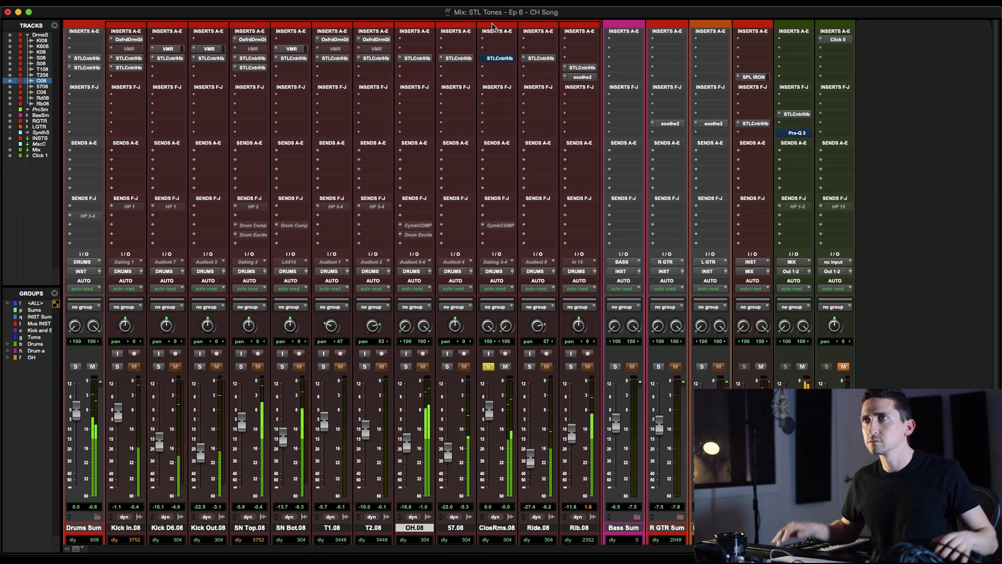
Compare the 32 TLA Kit Para 2 ControlHub preset on the soloed Close Rooms track bypassed and active, and close its window
{"action": "left_click", "coordinate": [496, 58]}
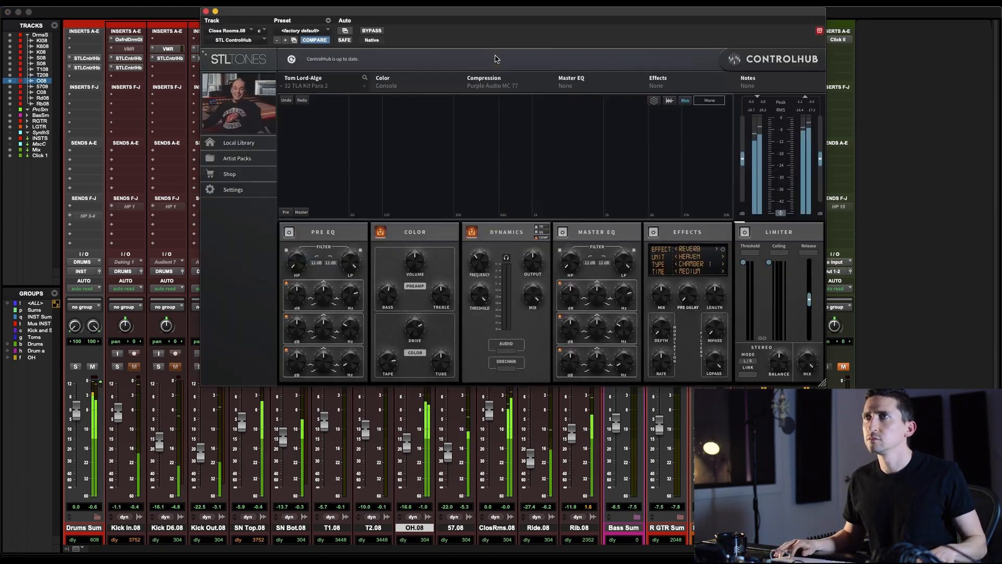
{"action": "left_click", "coordinate": [373, 31]}
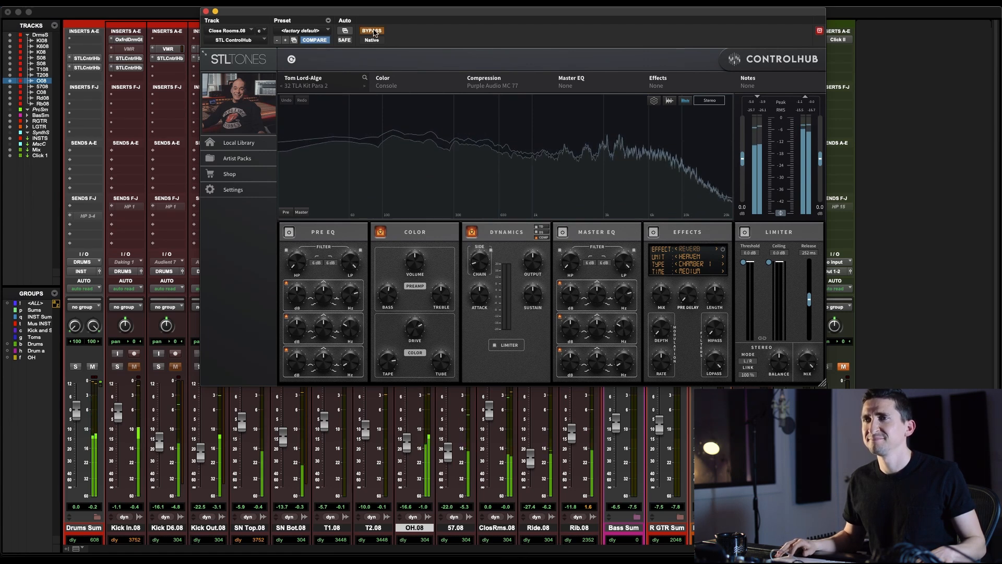
{"action": "left_click", "coordinate": [372, 31]}
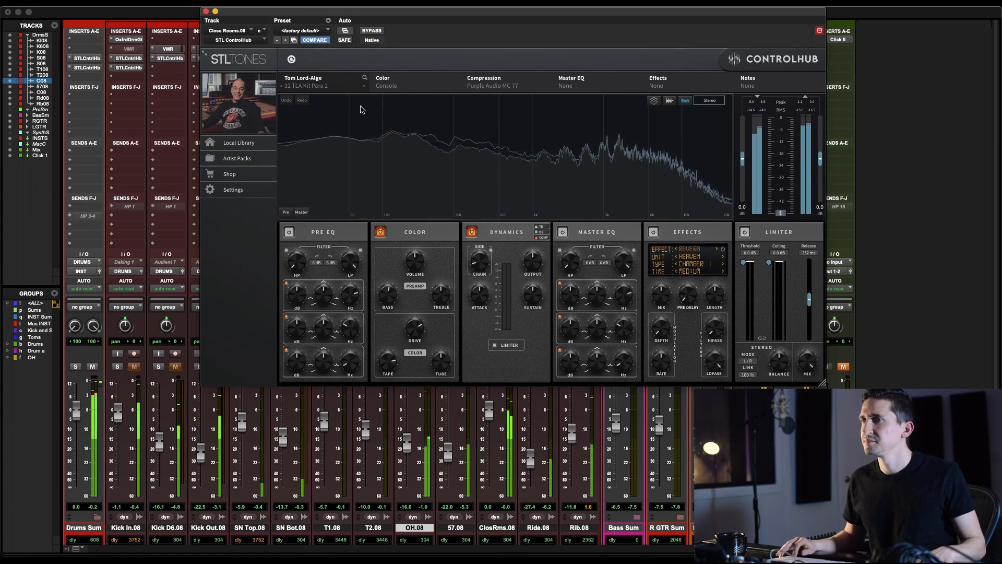
{"action": "left_click", "coordinate": [206, 11]}
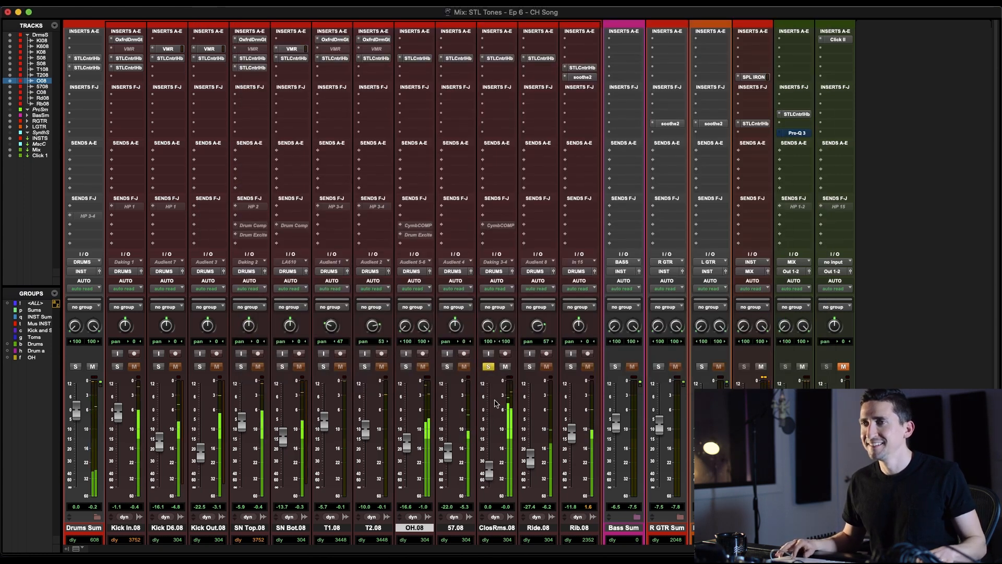
Clear the Close Rooms solo, audition its fader at about -9.7 dB in the full mix, and undo the fader moves
{"action": "left_click", "coordinate": [489, 454], "text": "alt"}
{"action": "left_click", "coordinate": [487, 367]}
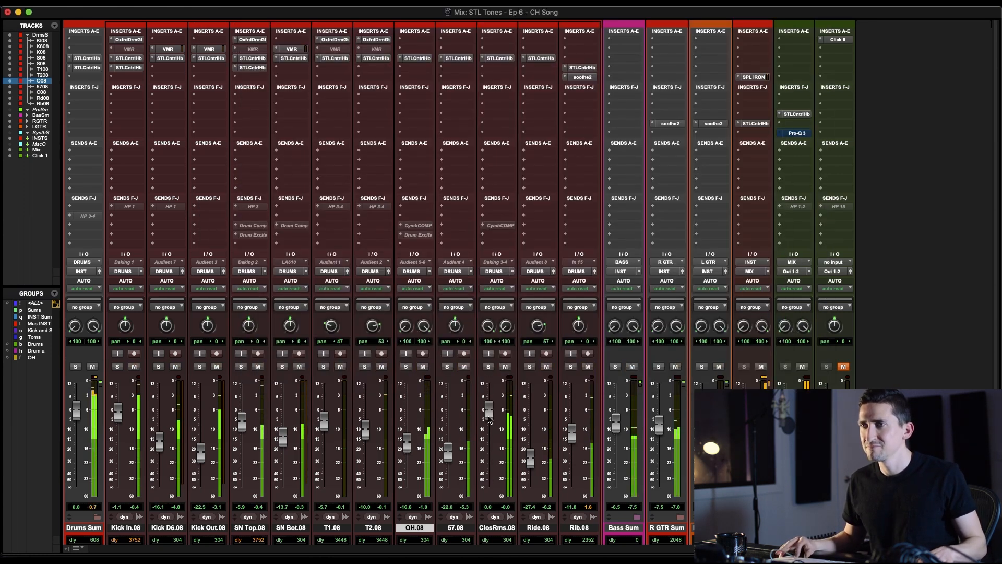
{"action": "left_click_drag", "start_coordinate": [489, 455], "coordinate": [487, 433]}
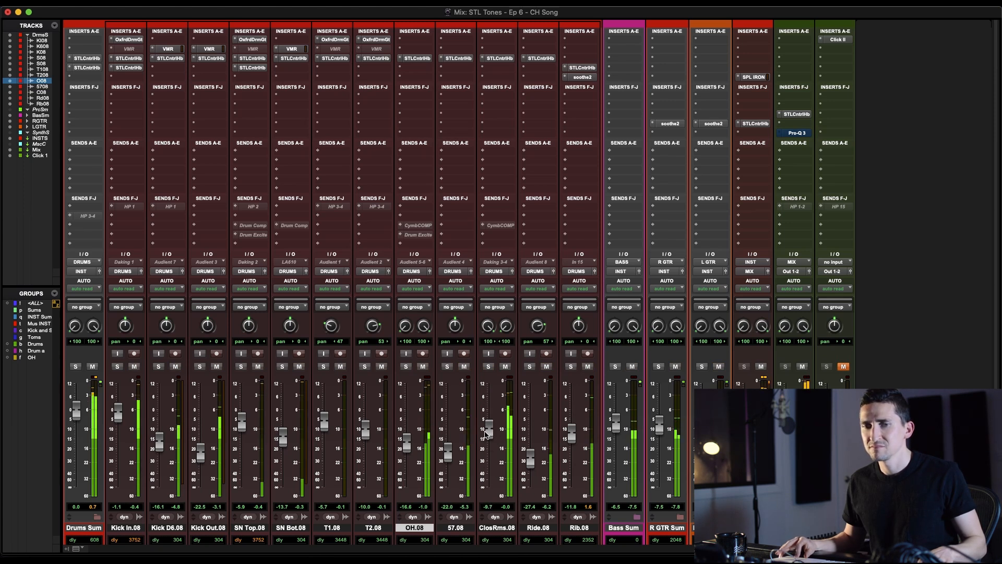
{"action": "key", "text": "super+z"}
{"action": "key", "text": "super+z"}
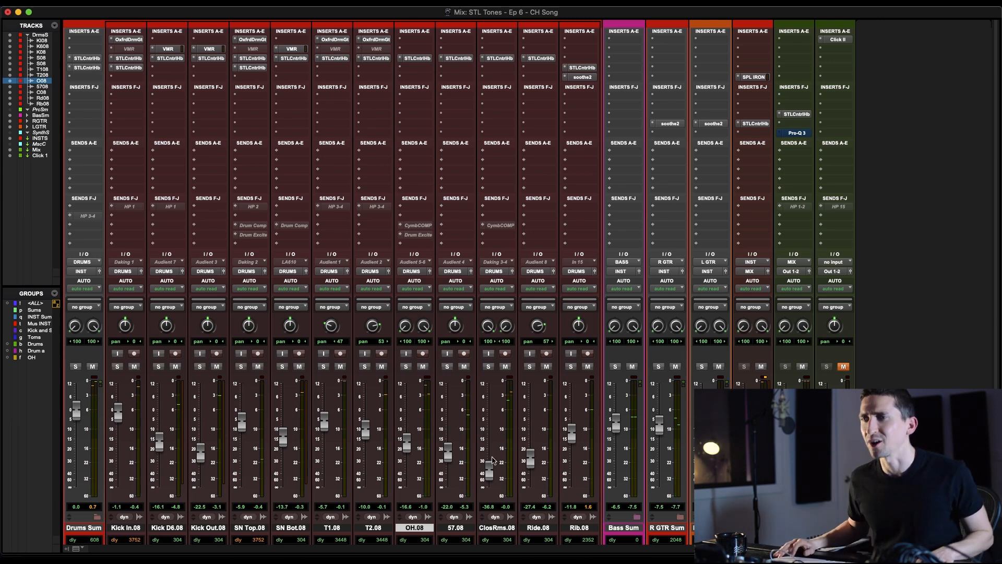
Switch to the Edit window and move the playback position to 47|4|720, past the C1 marker on the OH track
{"action": "key", "text": "super+equal"}
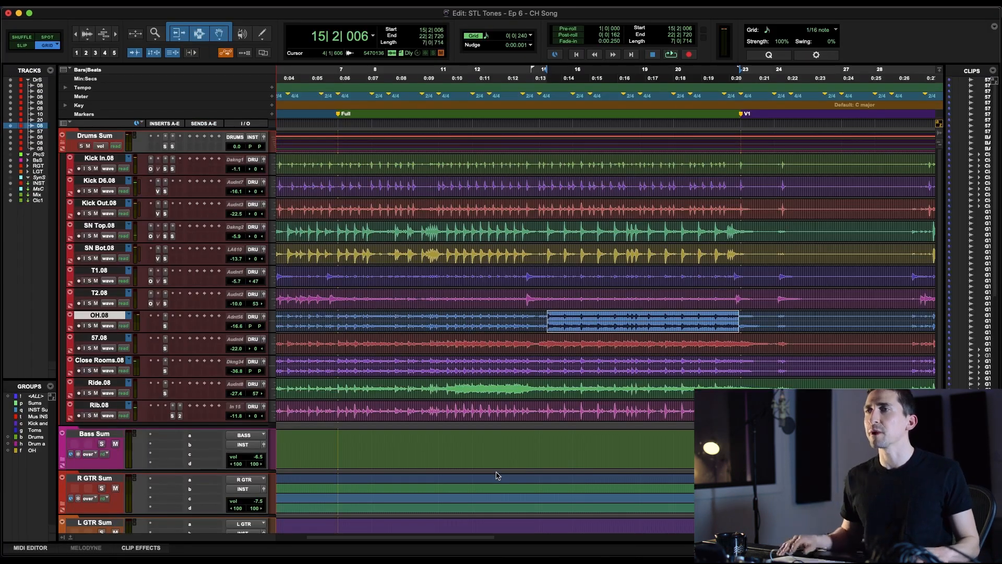
{"action": "key", "text": "super+bracketleft"}
{"action": "scroll", "coordinate": [498, 475], "scroll_direction": "right", "scroll_amount": 10}
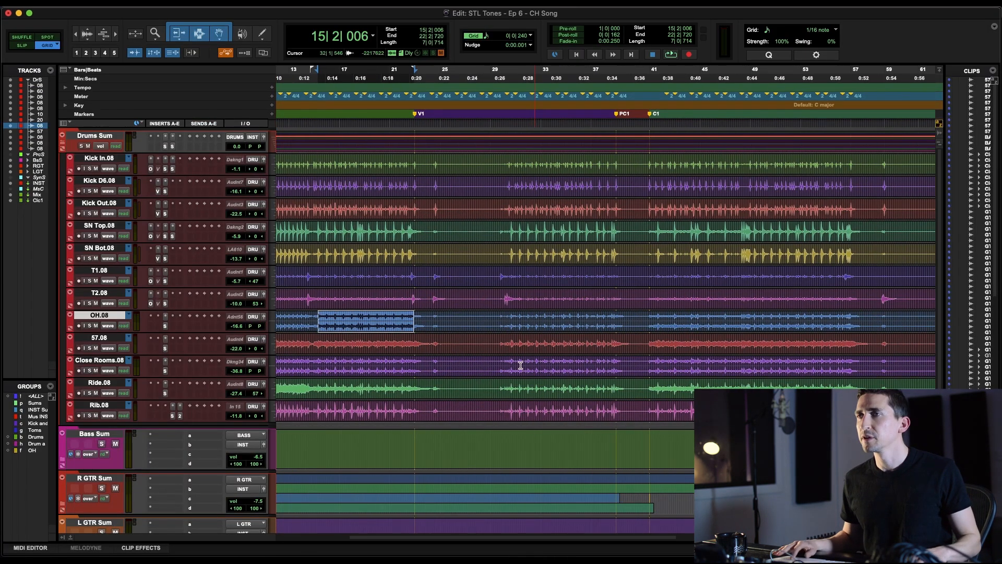
{"action": "left_click", "coordinate": [506, 320]}
{"action": "scroll", "coordinate": [506, 320], "scroll_direction": "right", "scroll_amount": 14}
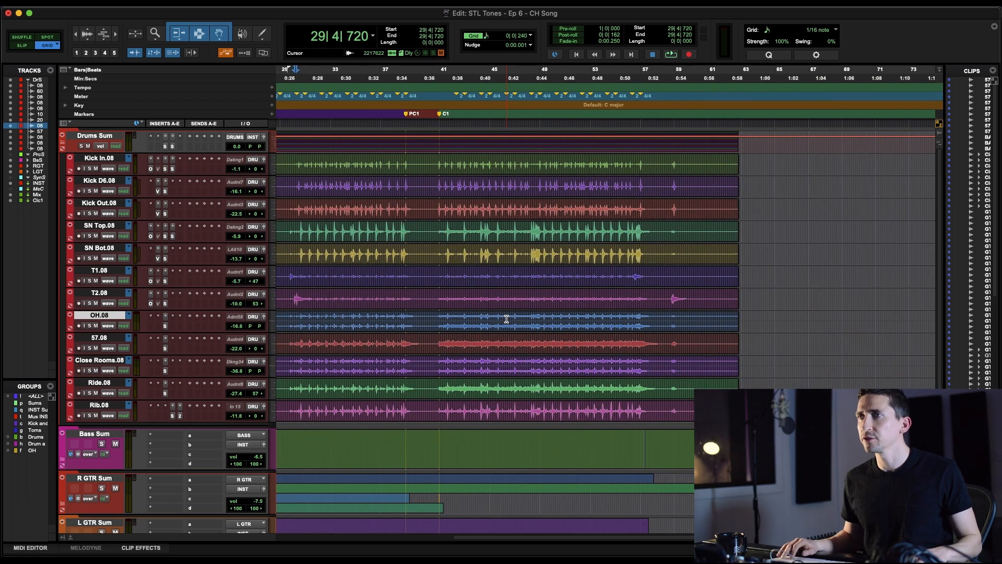
{"action": "scroll", "coordinate": [506, 319], "scroll_direction": "left", "scroll_amount": 5}
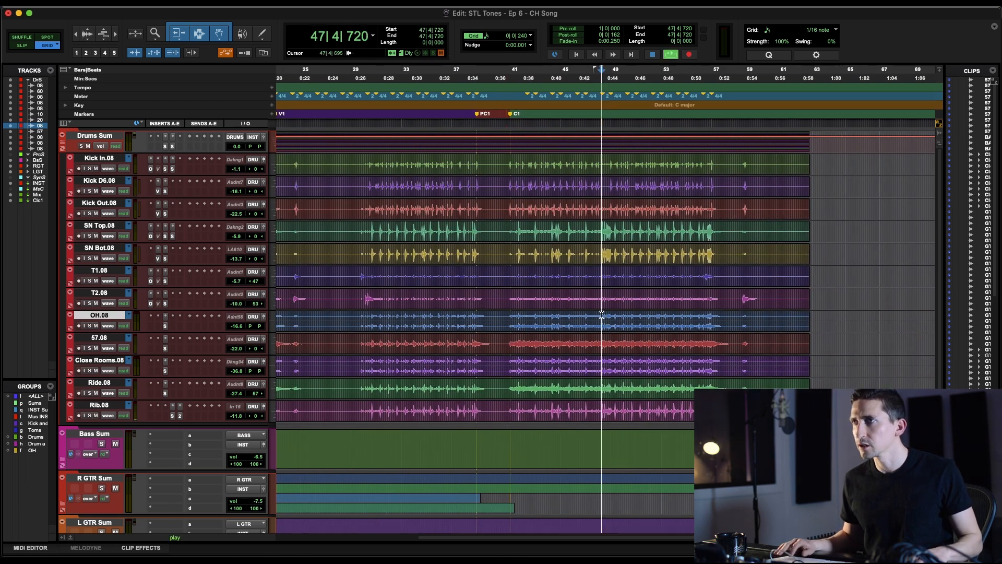
Play the snare fill near bar 48 and select the Close Rooms audio between the 2/4 and 4/4 meter changes around it
{"action": "key", "text": "t"}
{"action": "key", "text": "t"}
{"action": "key", "text": "space"}
{"action": "key", "text": "t"}
{"action": "key", "text": "t"}
{"action": "key", "text": "space"}
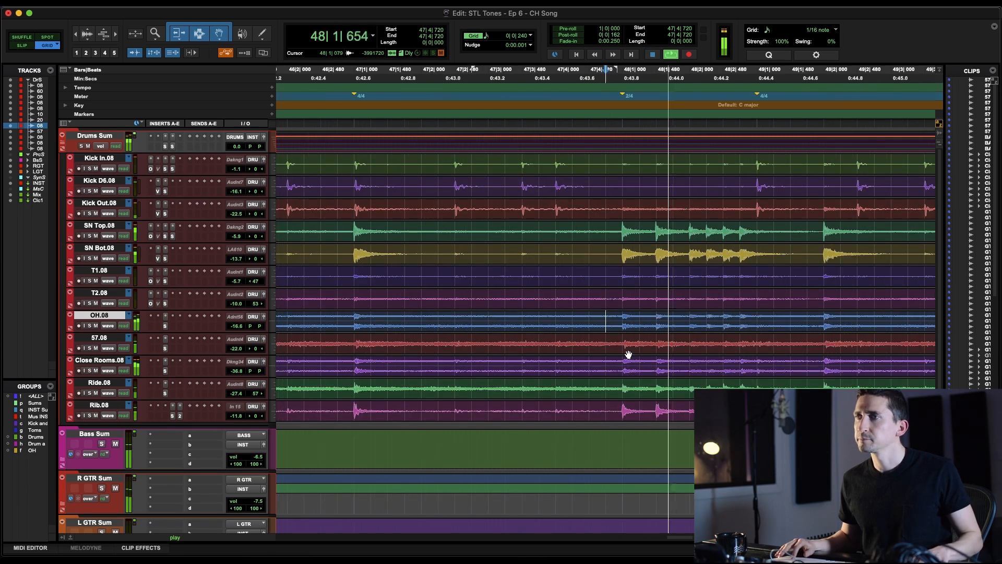
{"action": "left_click_drag", "start_coordinate": [624, 360], "coordinate": [756, 361]}
{"action": "key", "text": "space"}
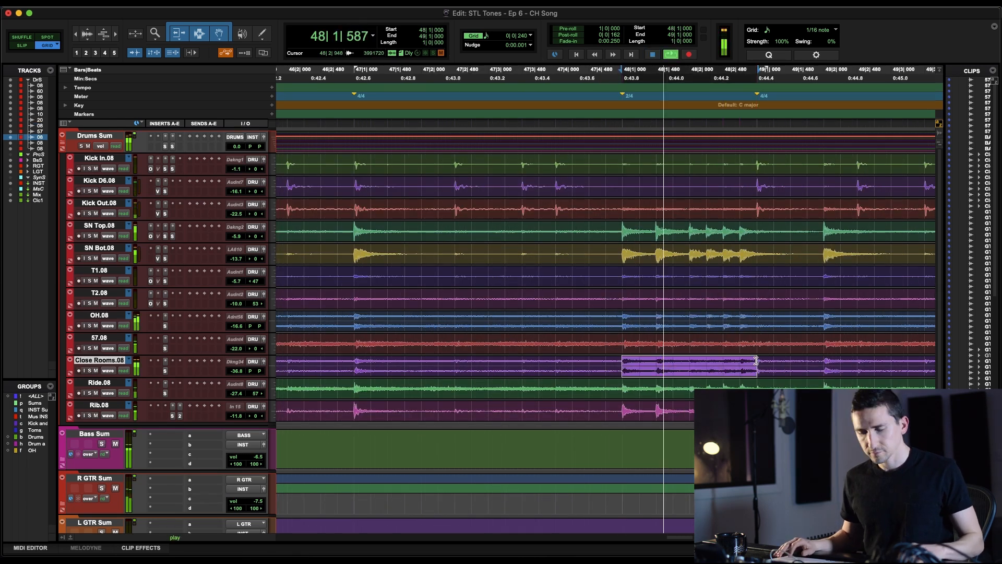
Show the Close Rooms volume automation and raise the level over the snare fill between the 2/4 and 4/4 meter changes
{"action": "key", "text": "ctrl+minus"}
{"action": "key", "text": "space"}
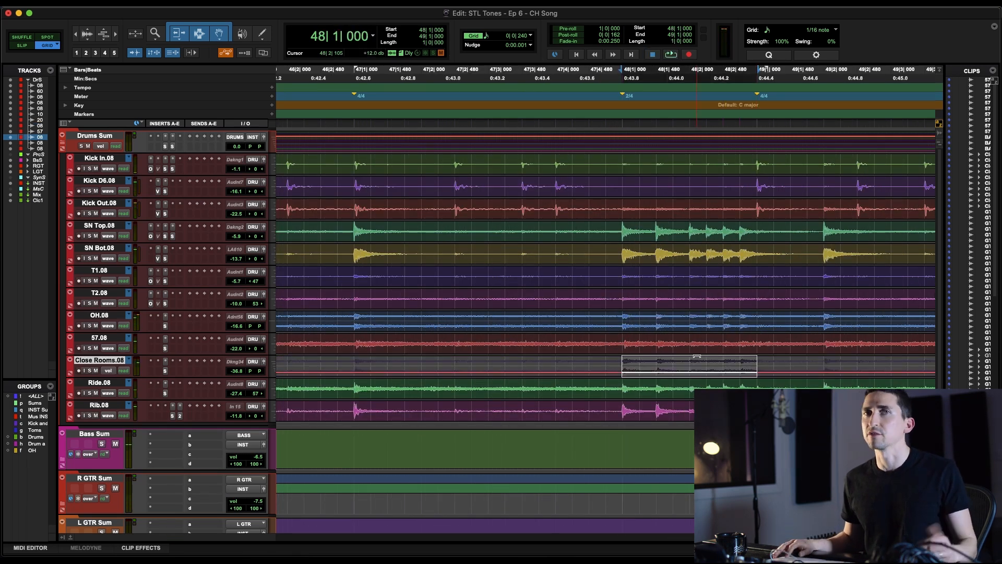
{"action": "key", "text": "space"}
{"action": "left_click_drag", "start_coordinate": [696, 355], "coordinate": [685, 388]}
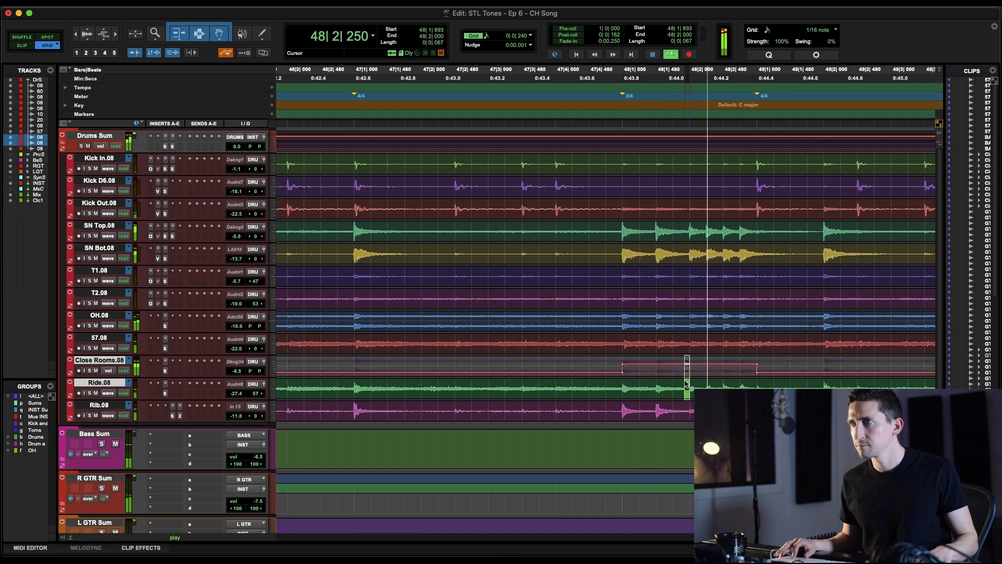
{"action": "left_click", "coordinate": [643, 371]}
{"action": "left_click_drag", "start_coordinate": [668, 358], "coordinate": [669, 361]}
Play into the snare fill from bar 47 and trim the raised section of Close Rooms volume automation slightly lower
{"action": "key", "text": "r"}
{"action": "key", "text": "space"}
{"action": "left_click", "coordinate": [482, 364]}
{"action": "key", "text": "space"}
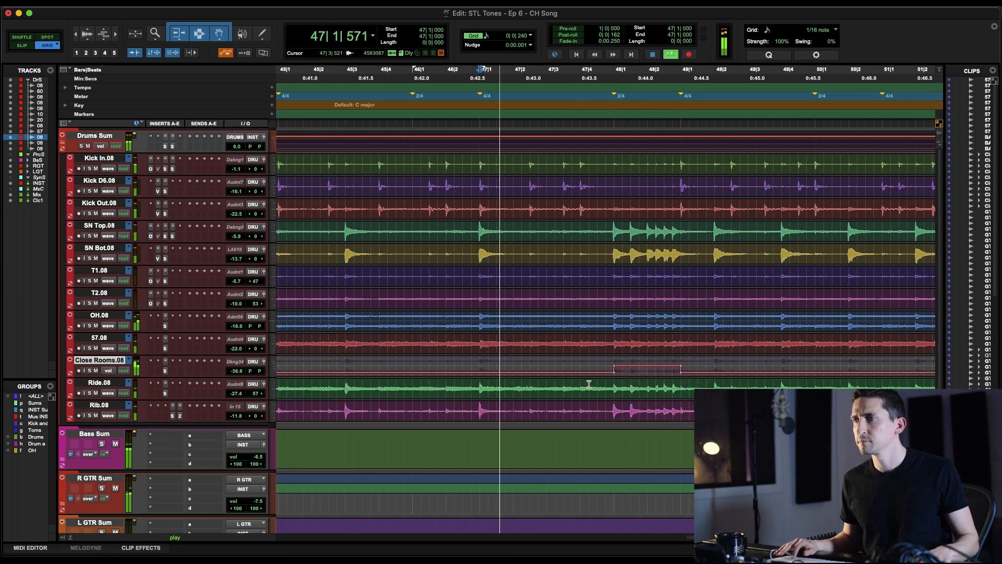
{"action": "left_click_drag", "start_coordinate": [647, 358], "coordinate": [647, 360]}
{"action": "left_click", "coordinate": [548, 366]}
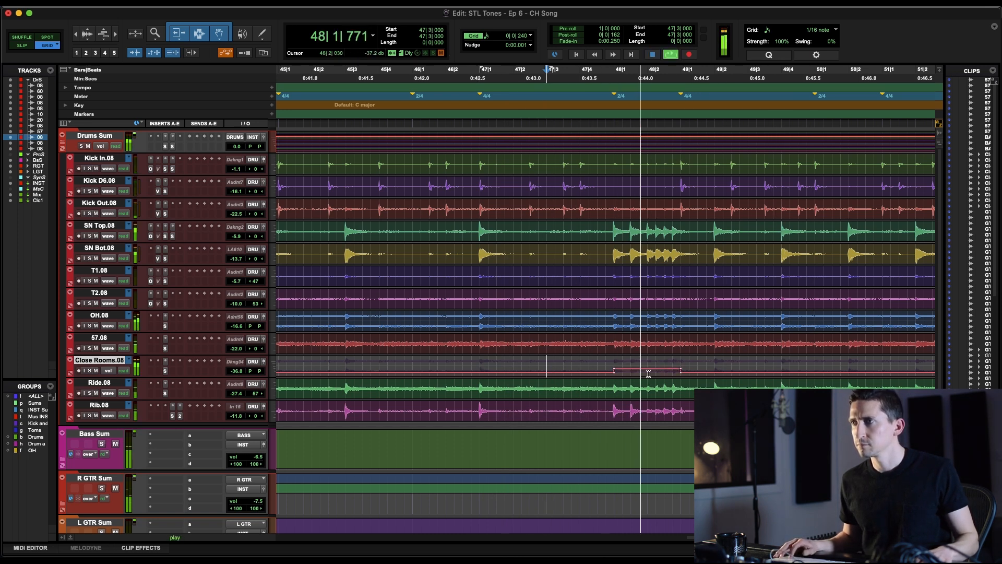
Ramp the Close Rooms volume gradually down after the fill, between 49|1 and 49|2, and replay the fill from 47|4|480
{"action": "left_click_drag", "start_coordinate": [714, 369], "coordinate": [681, 369]}
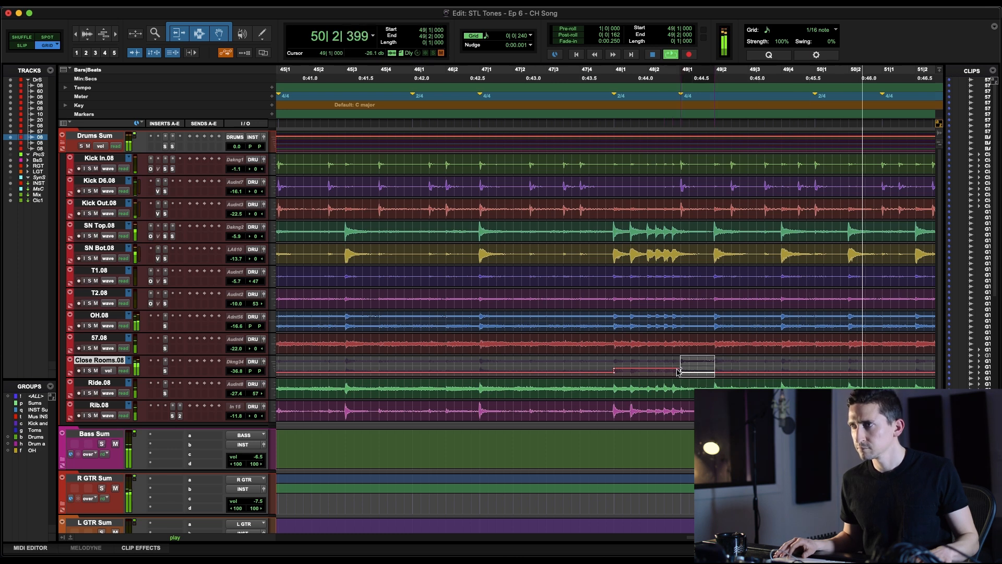
{"action": "left_click", "coordinate": [679, 371]}
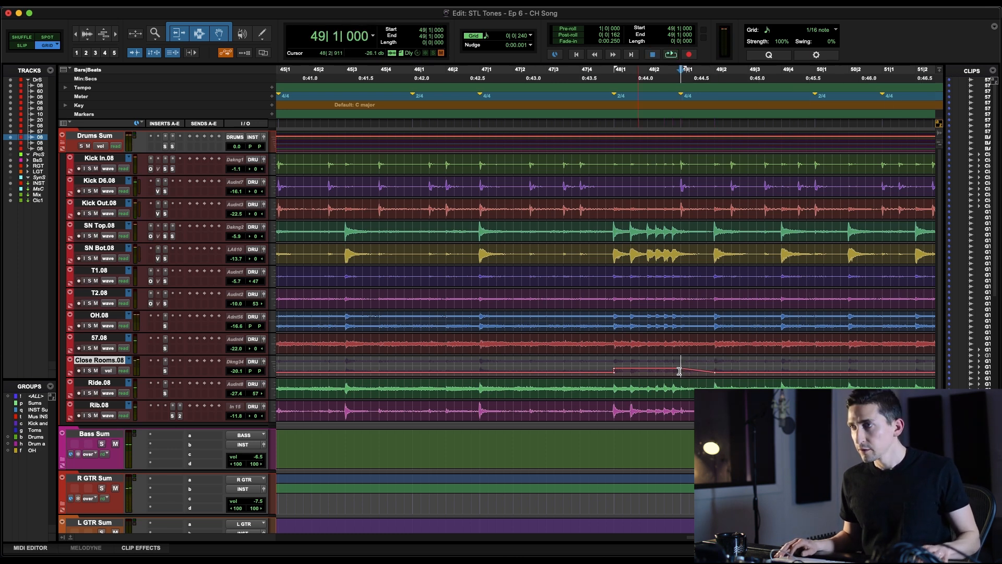
{"action": "left_click", "coordinate": [579, 373]}
{"action": "key", "text": "space"}
{"action": "left_click", "coordinate": [599, 374]}
{"action": "key", "text": "space"}
Solo the Drums Sum track and play the snare fill from 47|4|480 with only the drums
{"action": "key", "text": "r"}
{"action": "key", "text": "r"}
{"action": "key", "text": "r"}
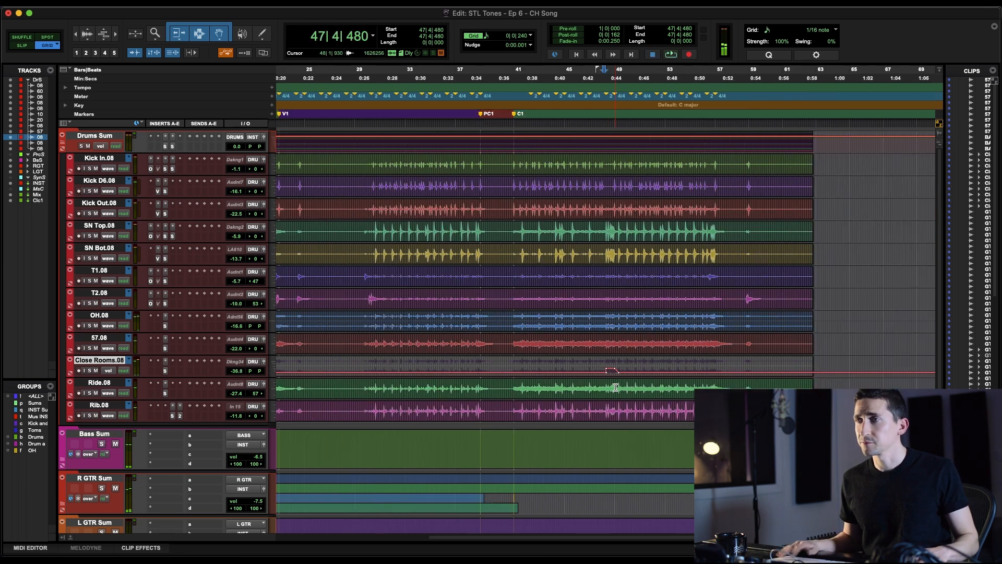
{"action": "key", "text": "space"}
{"action": "key", "text": "space"}
{"action": "key", "text": "shift+s"}
{"action": "key", "text": "space"}
{"action": "key", "text": "space"}
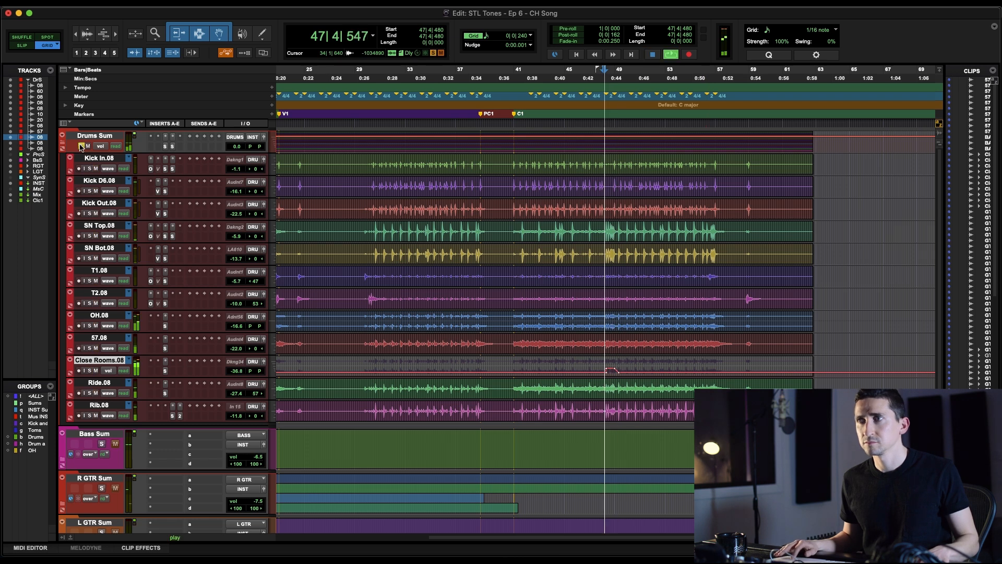
{"action": "key", "text": "space"}
{"action": "key", "text": "r"}
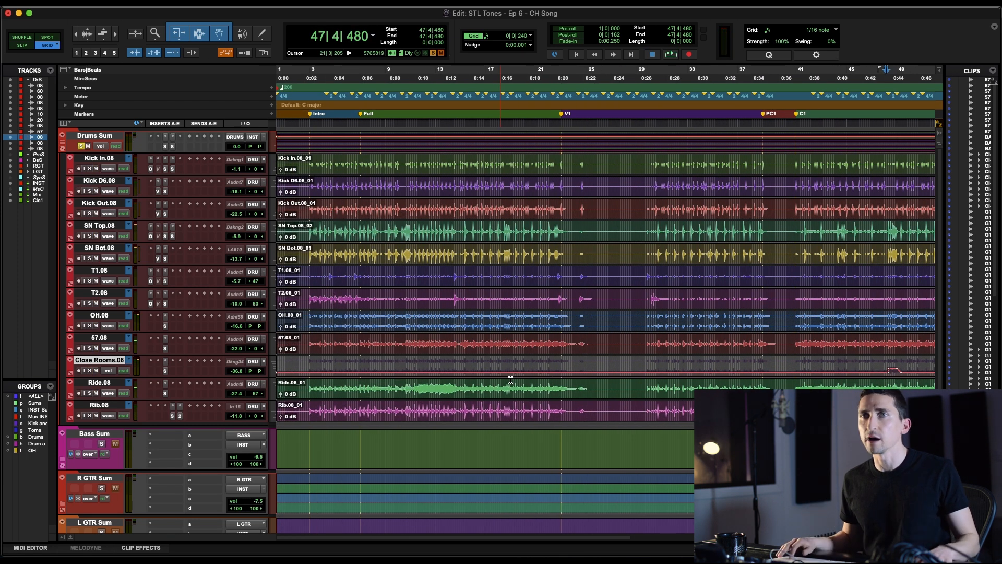